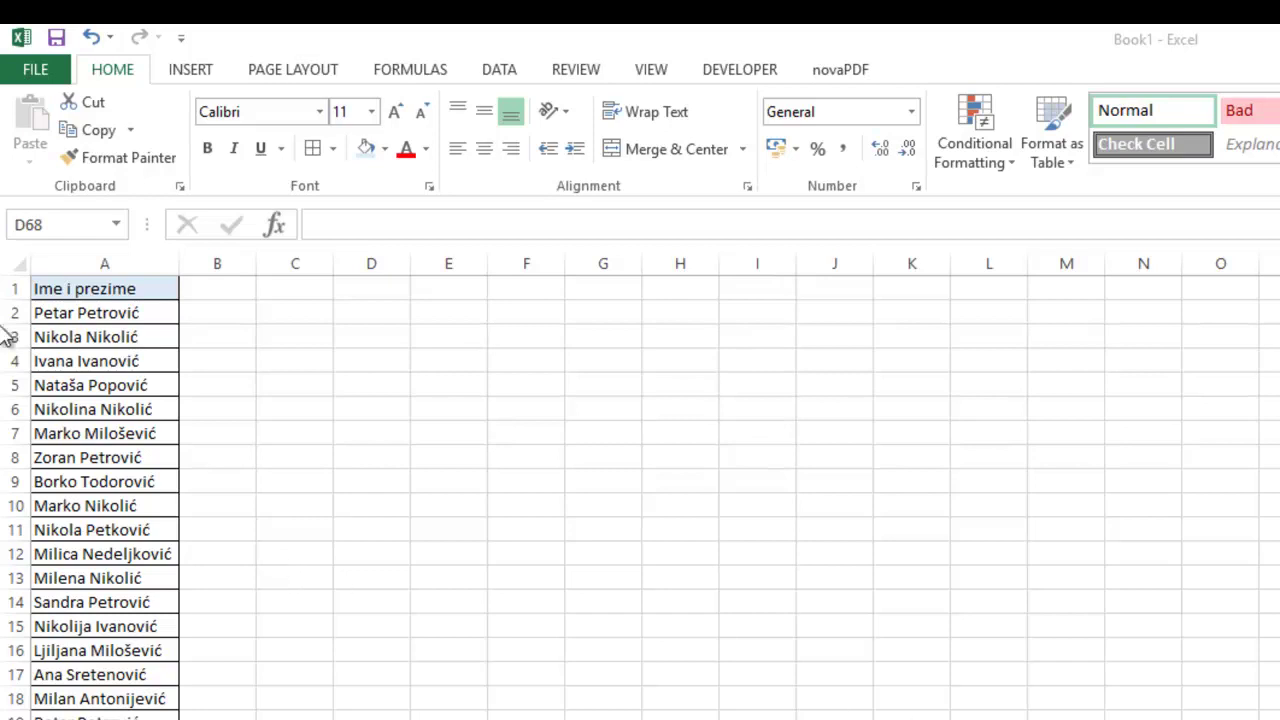
click(83, 433)
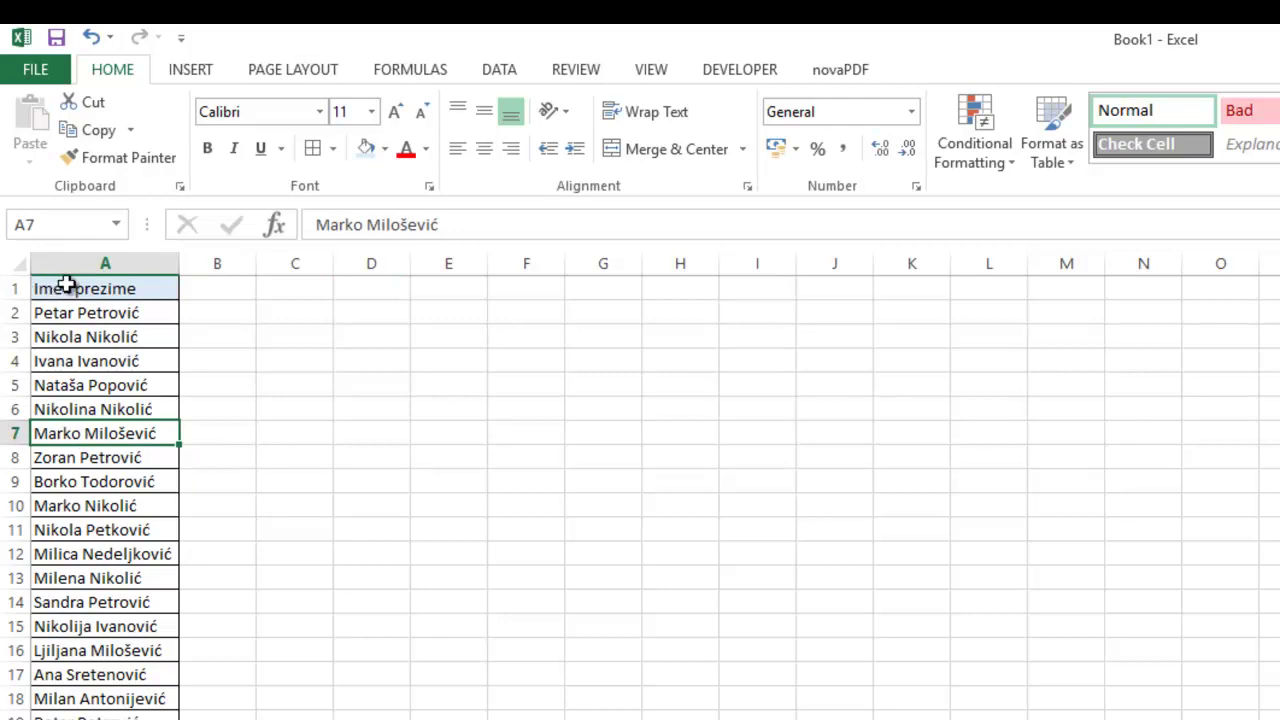
scroll(152, 392, down, 6)
scroll(152, 394, down, 7)
scroll(152, 396, up, 9)
scroll(152, 398, up, 4)
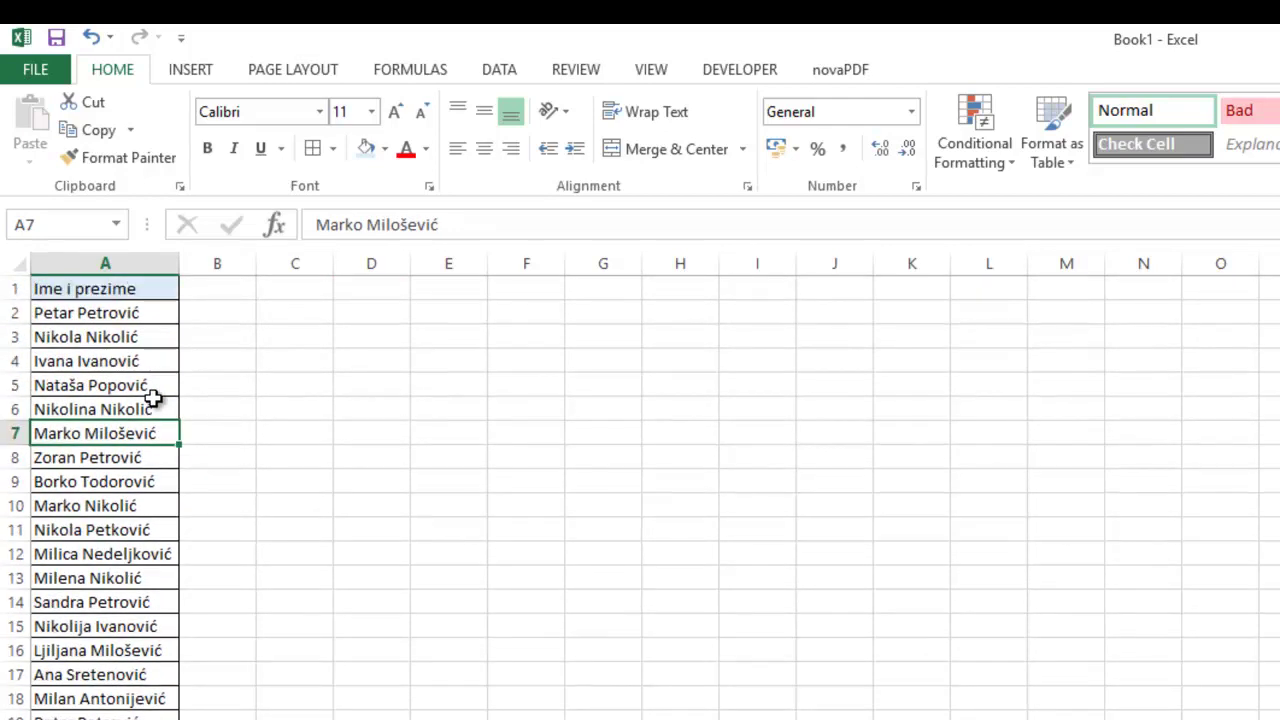
Change the header text in cell A1 to "Ime Prezime"
click(87, 288)
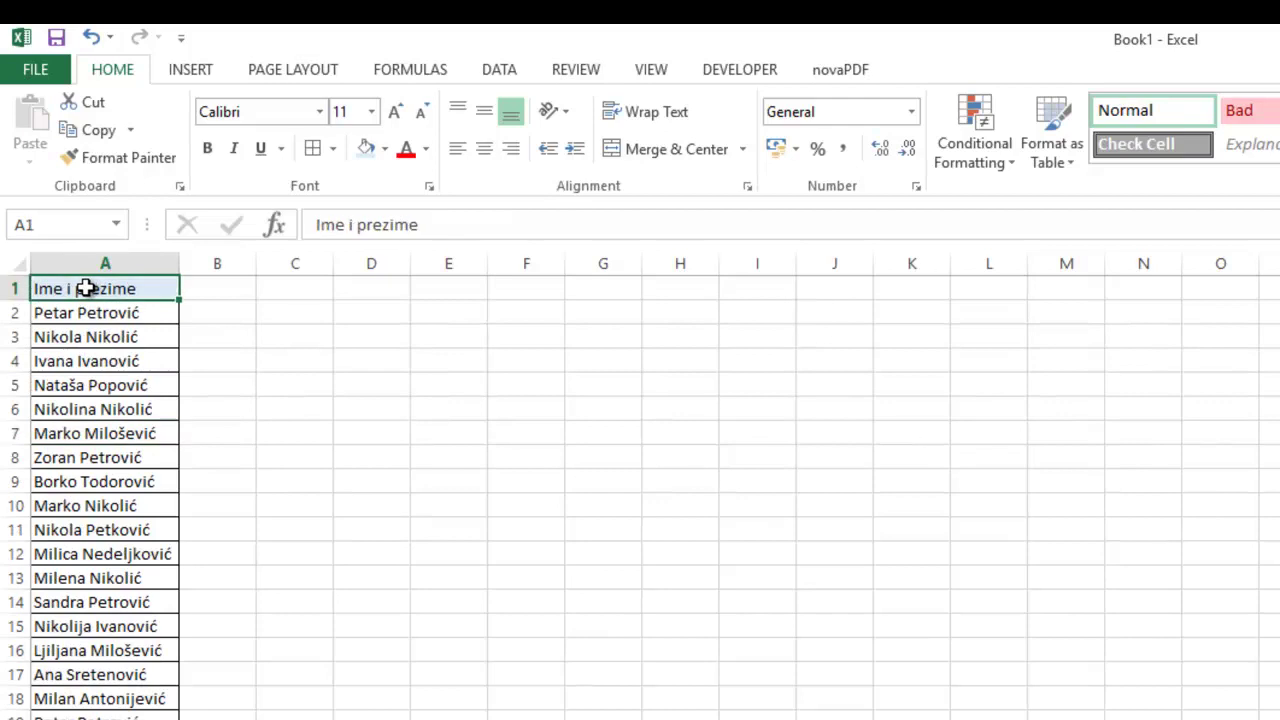
click(351, 224)
double_click(351, 224)
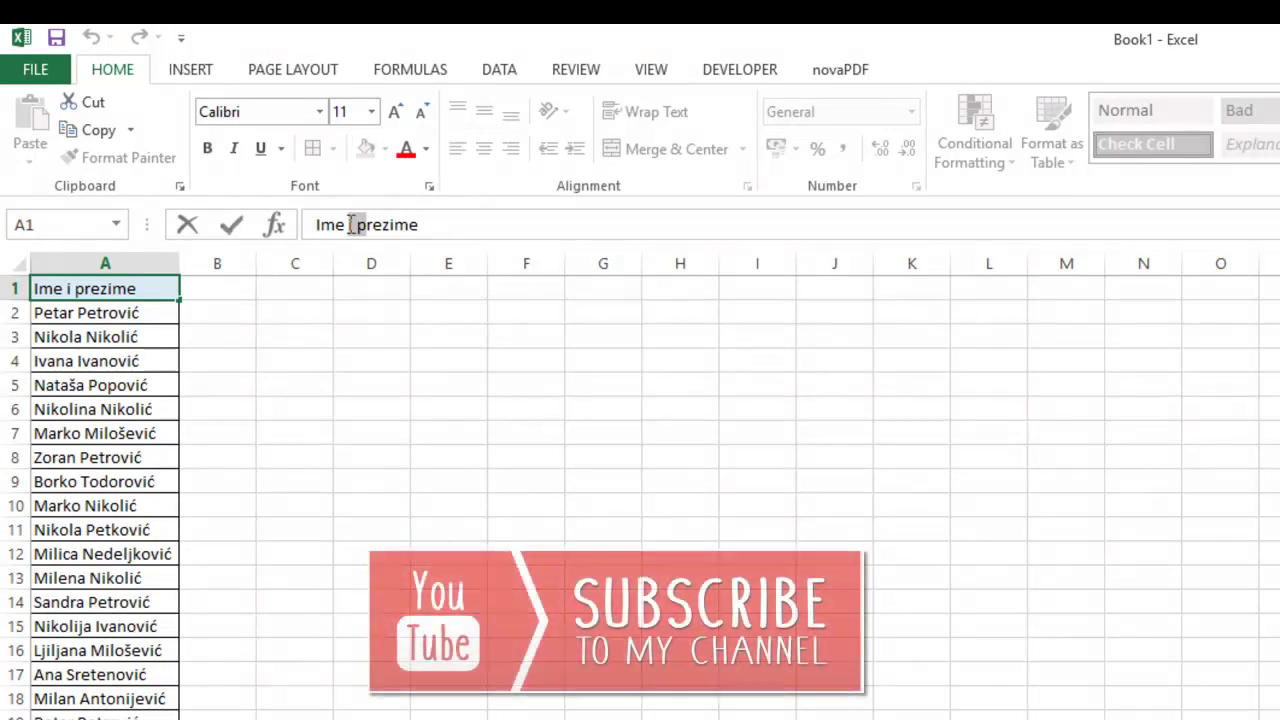
double_click(352, 224)
text(P)
key(Delete)
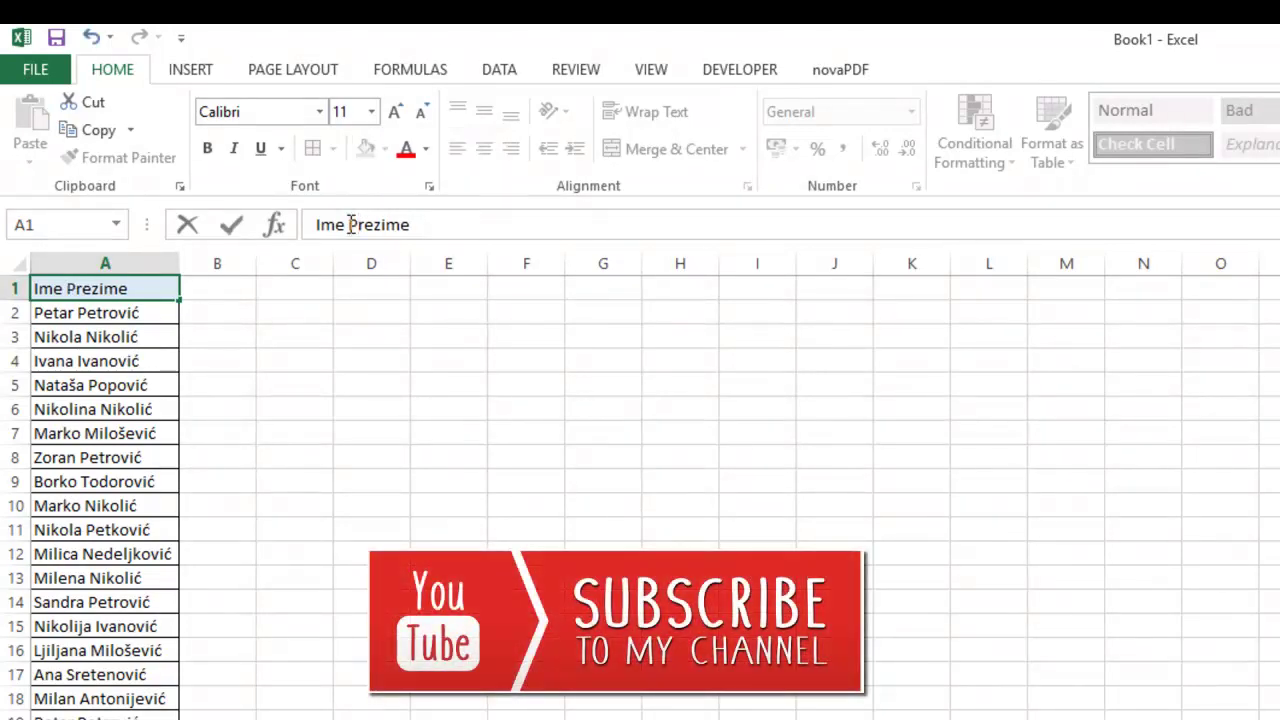
key(Return)
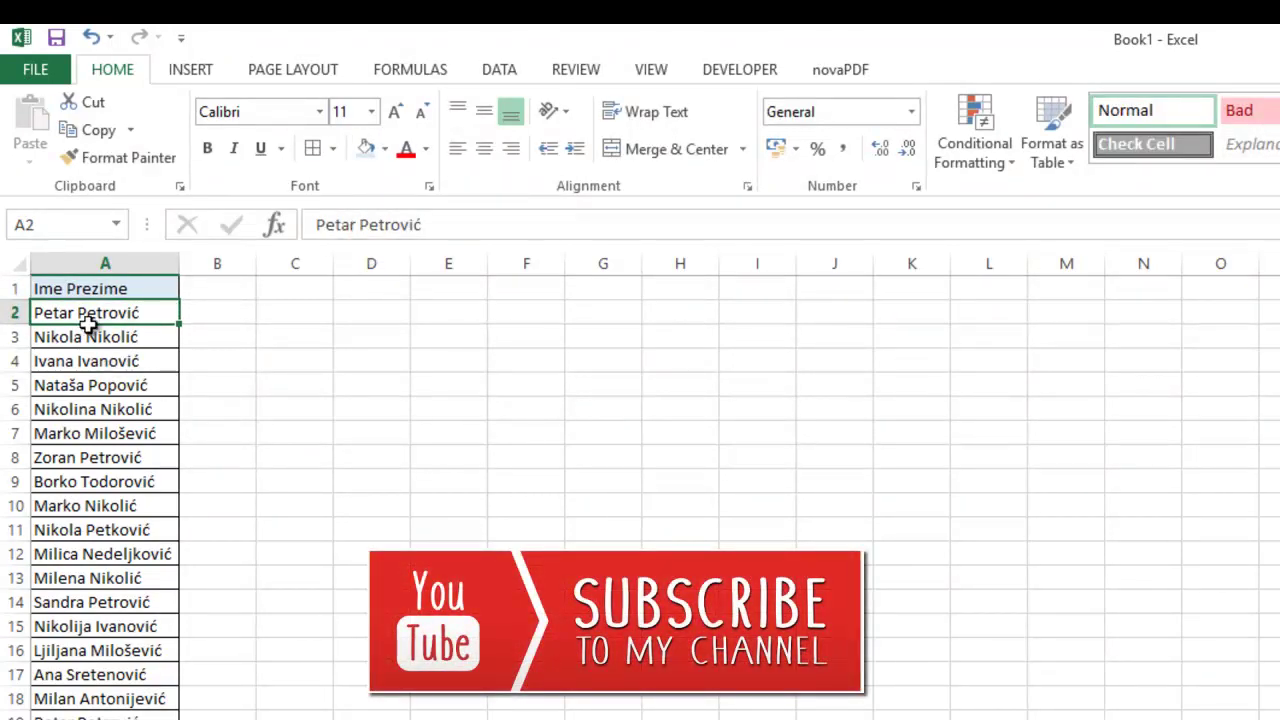
Set up Text to Columns for the whole column A as delimited data with Space as the only delimiter
click(103, 263)
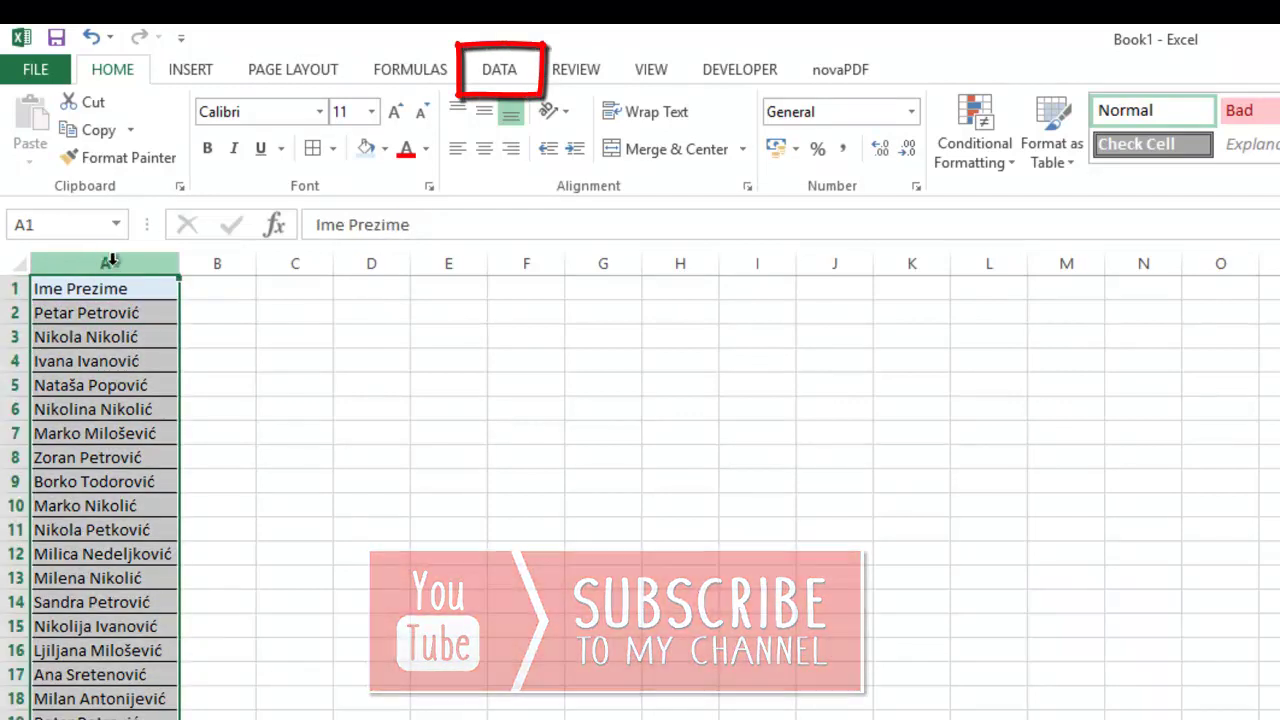
click(501, 77)
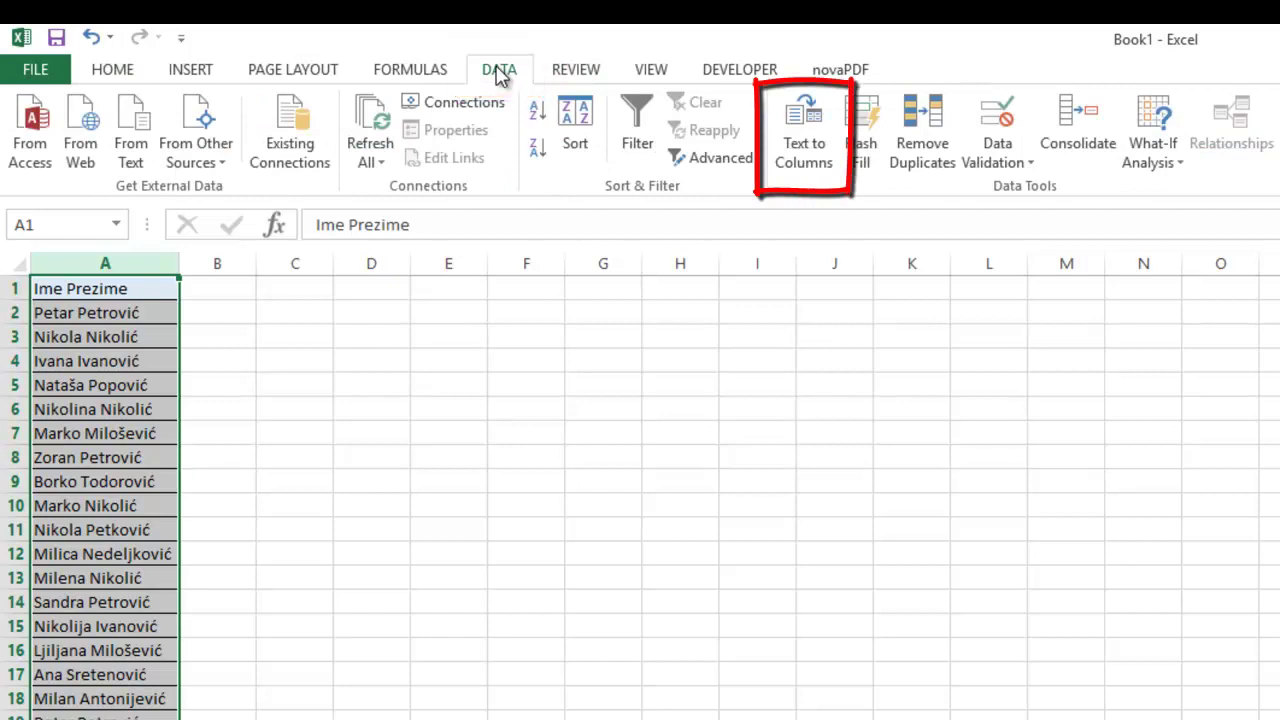
click(818, 150)
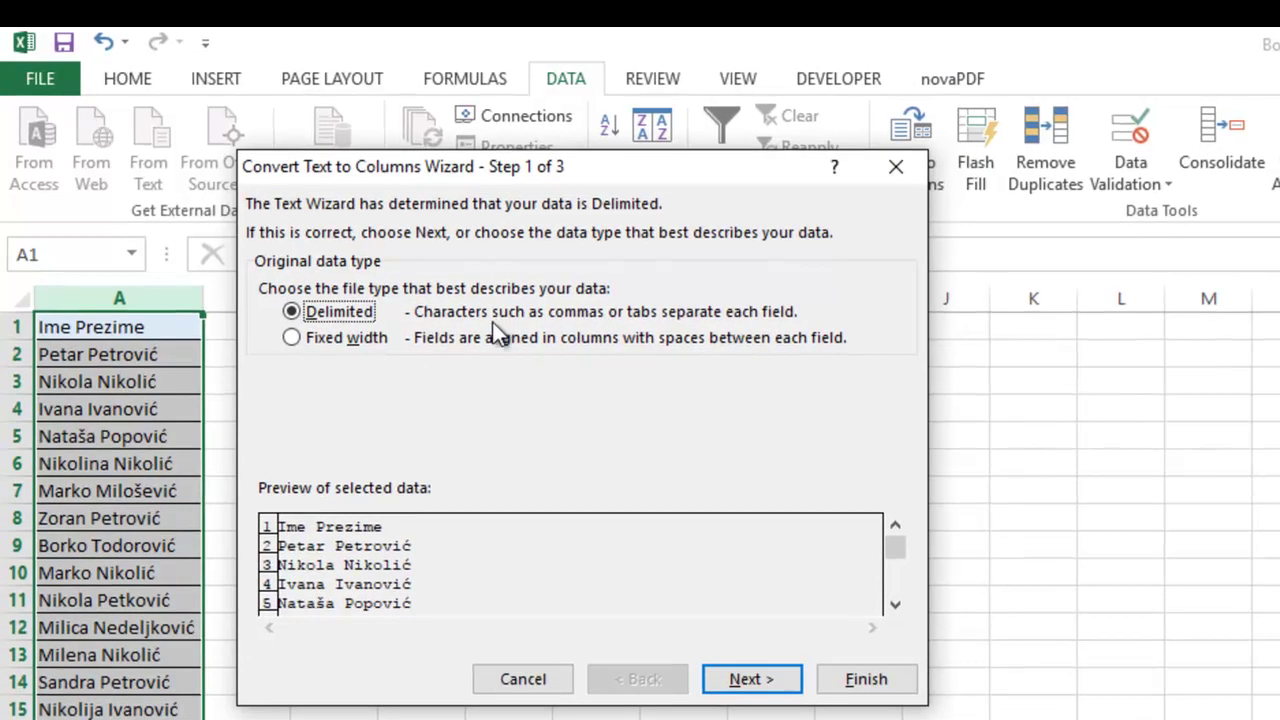
click(760, 688)
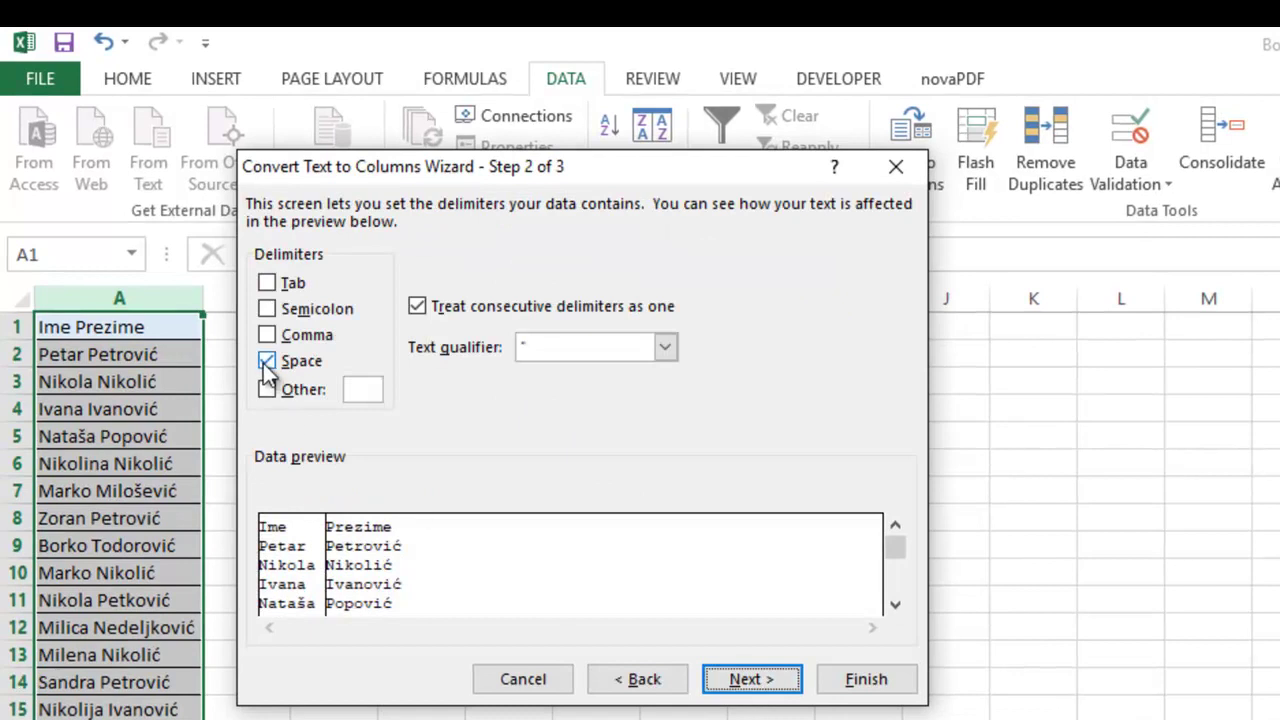
drag(447, 171, 860, 242)
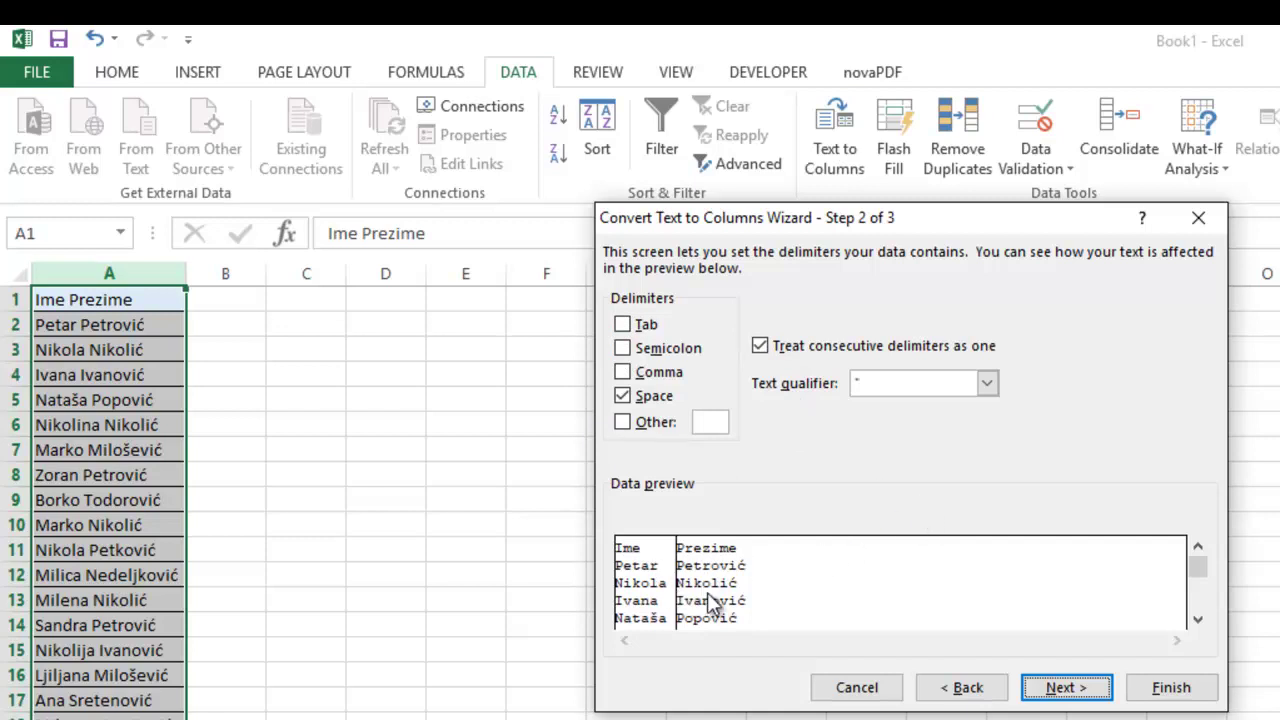
drag(1191, 571, 1199, 622)
click(1100, 690)
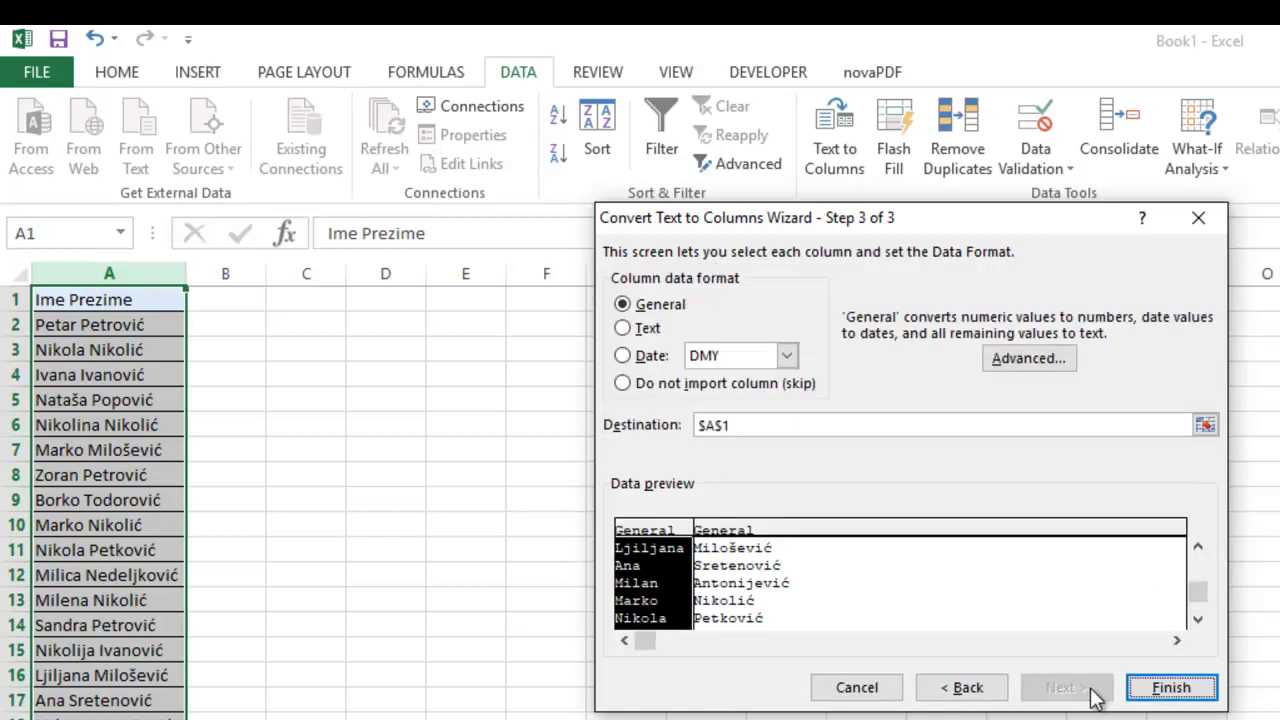
Set the data format of both split columns to Text and complete the conversion with destination $A$1
click(645, 329)
click(732, 535)
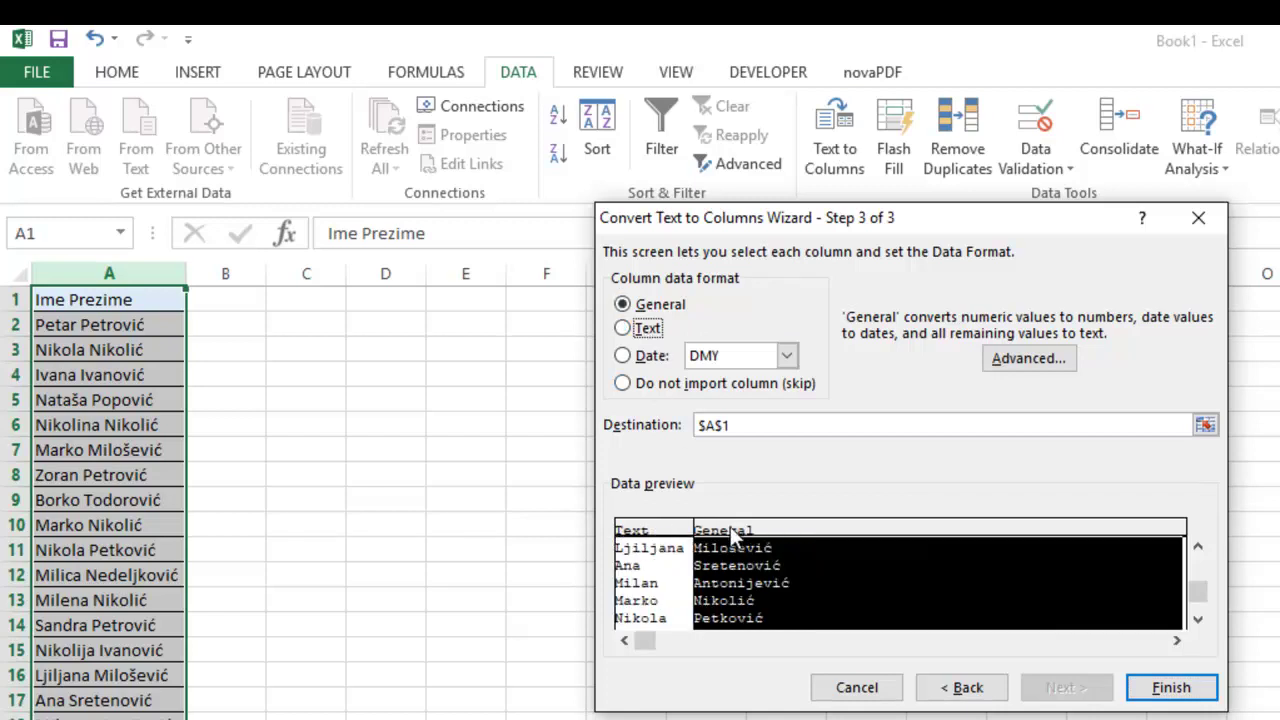
click(645, 331)
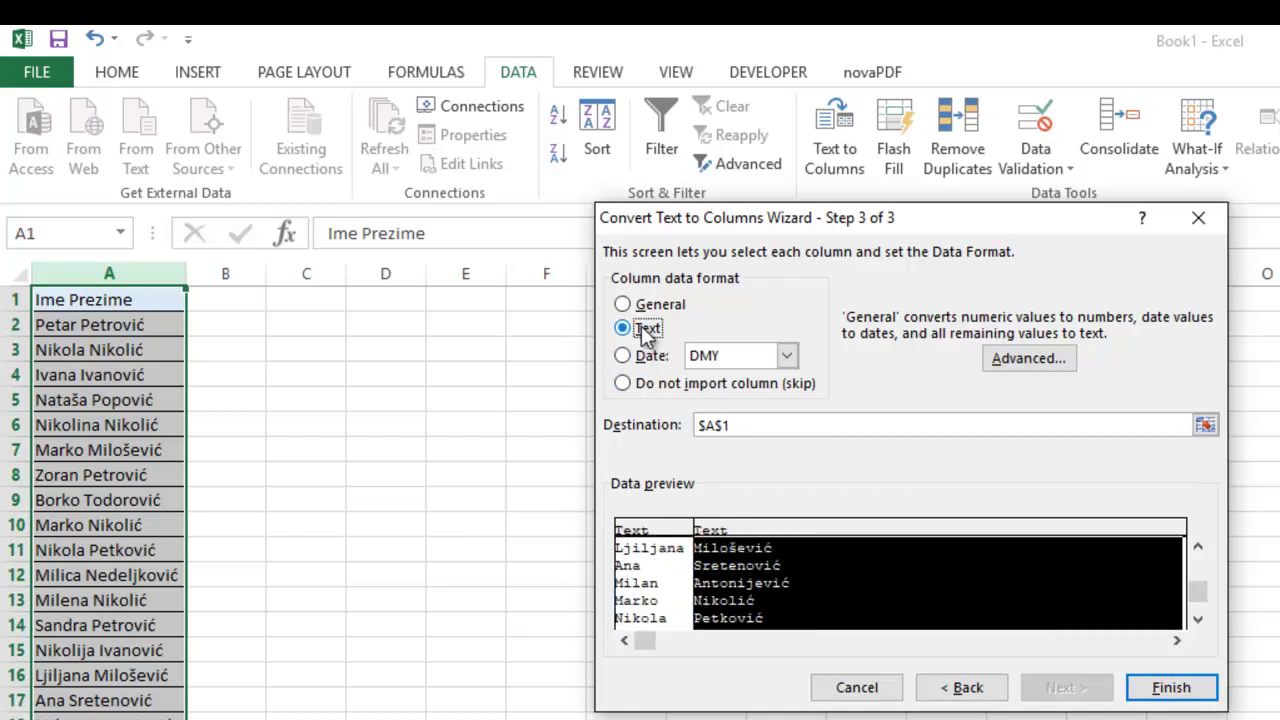
click(652, 547)
click(707, 563)
click(1170, 688)
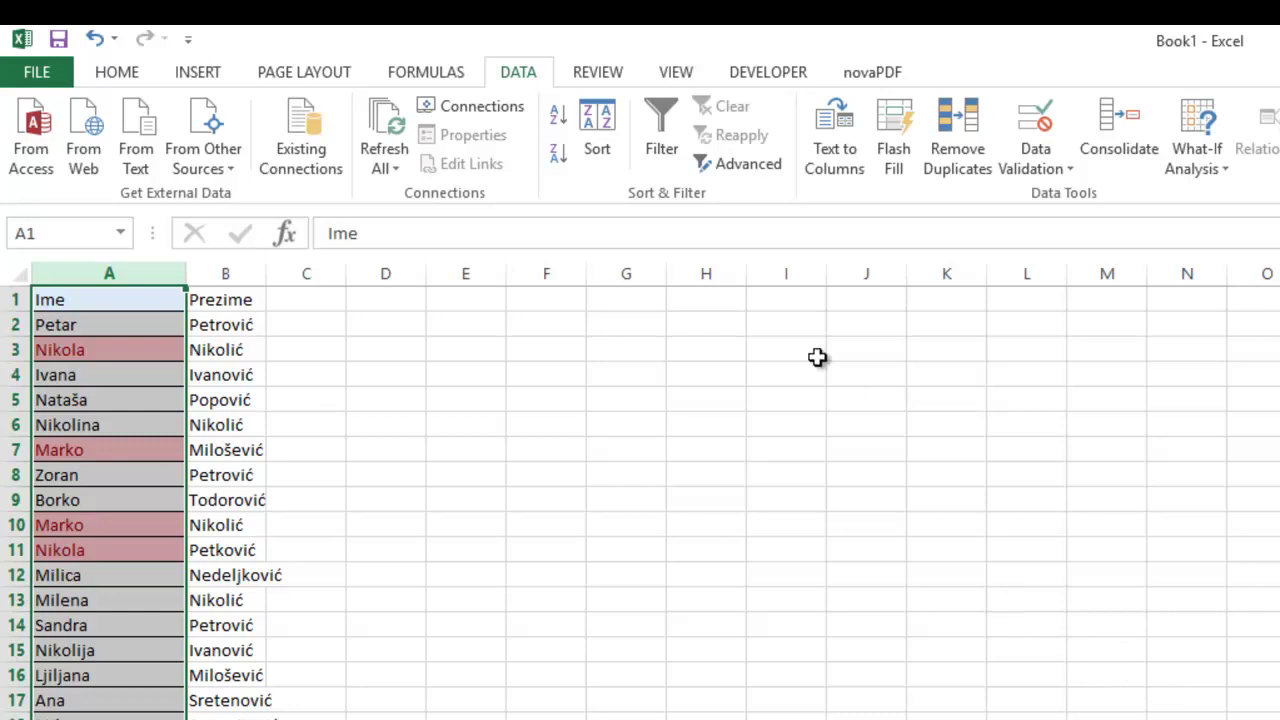
Clear the conditional formatting rules from the selected first-name column A
click(120, 75)
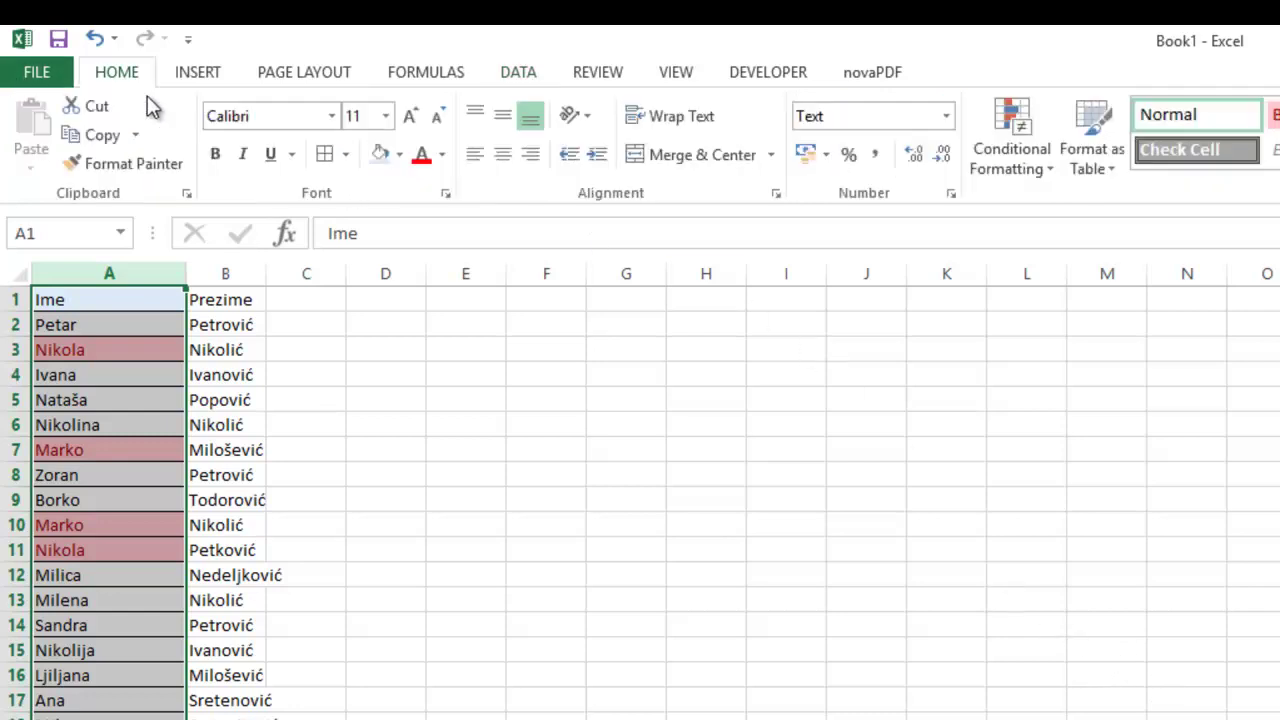
click(1011, 158)
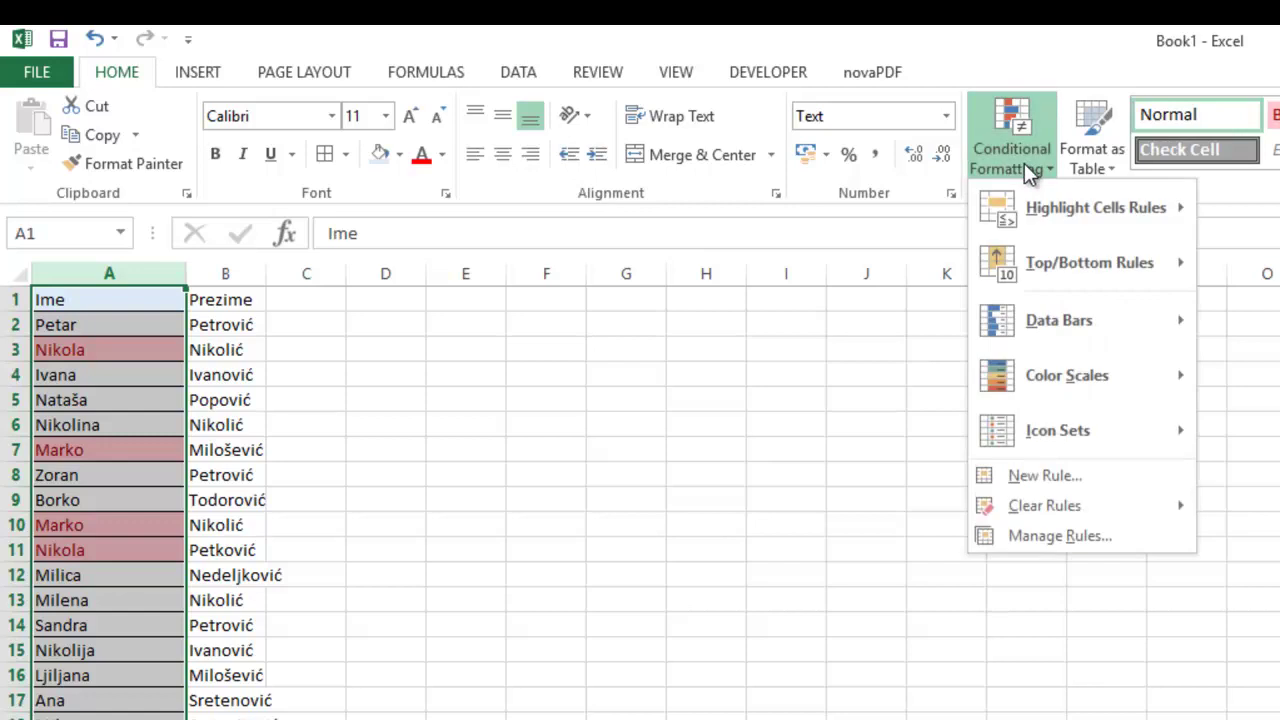
mouse_move(1135, 512)
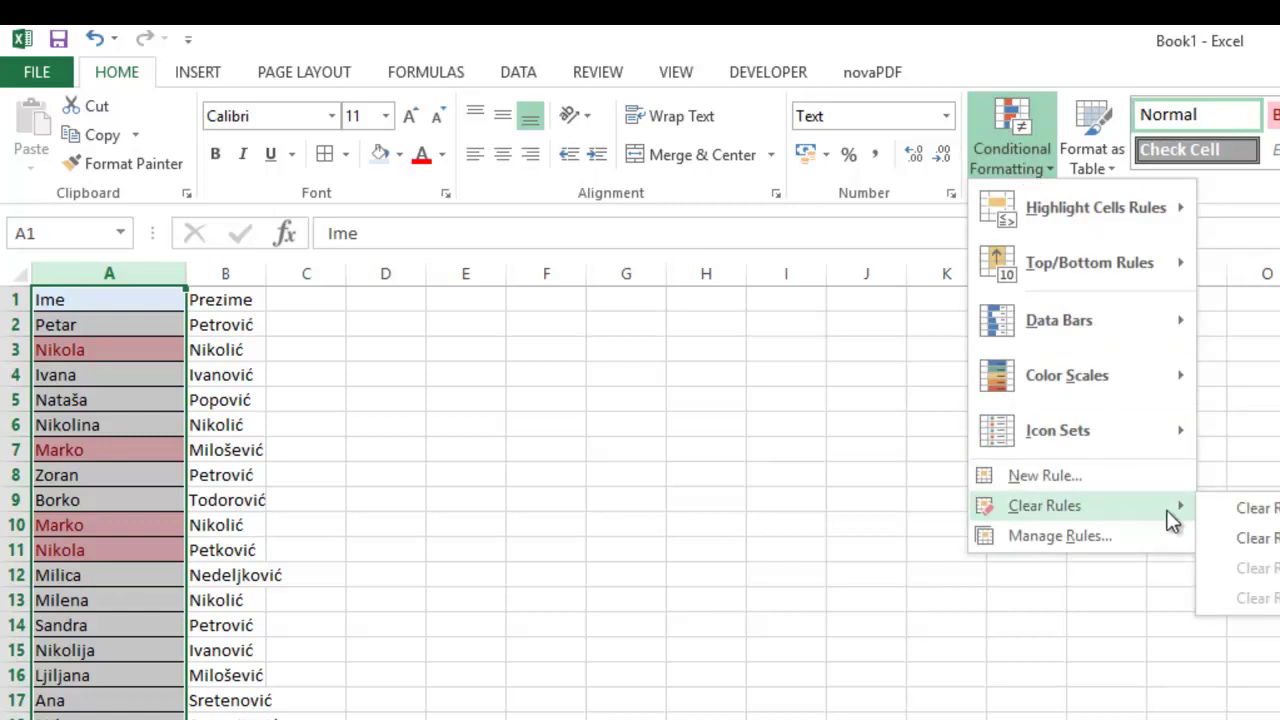
click(1257, 507)
click(950, 522)
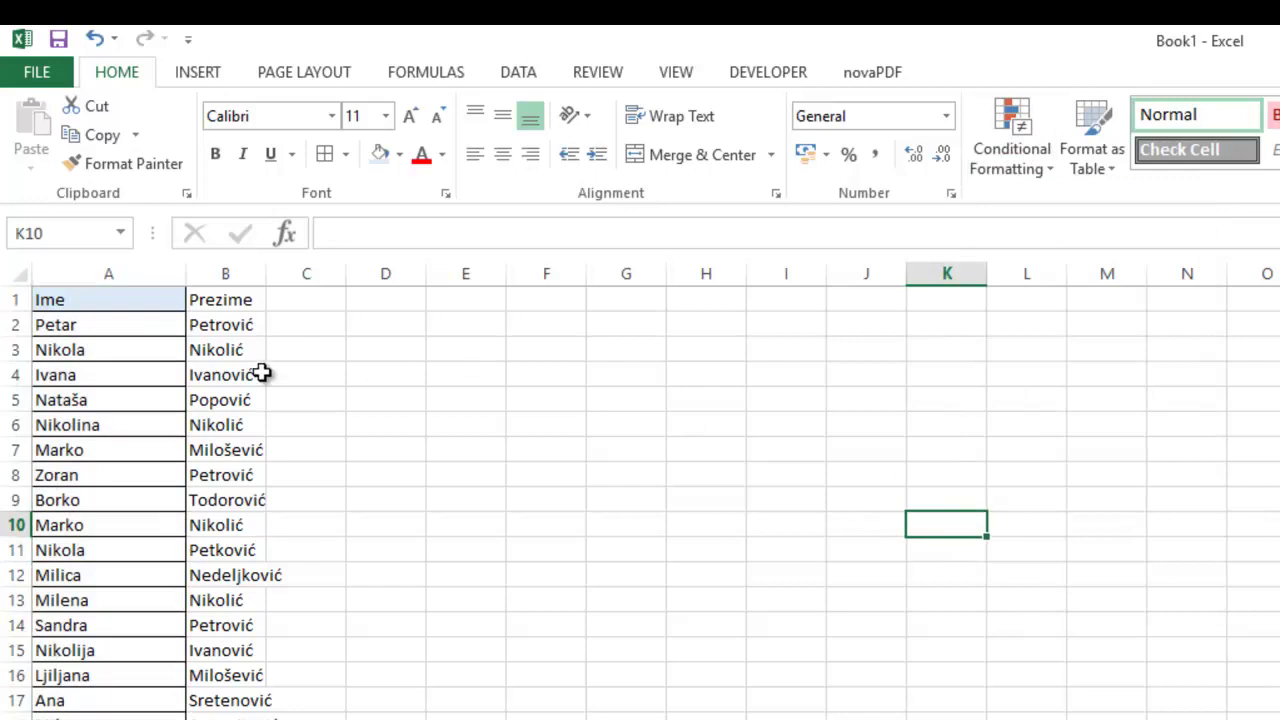
Widen column B to fit the surnames and apply all borders to the table in columns A and B
drag(265, 273, 354, 266)
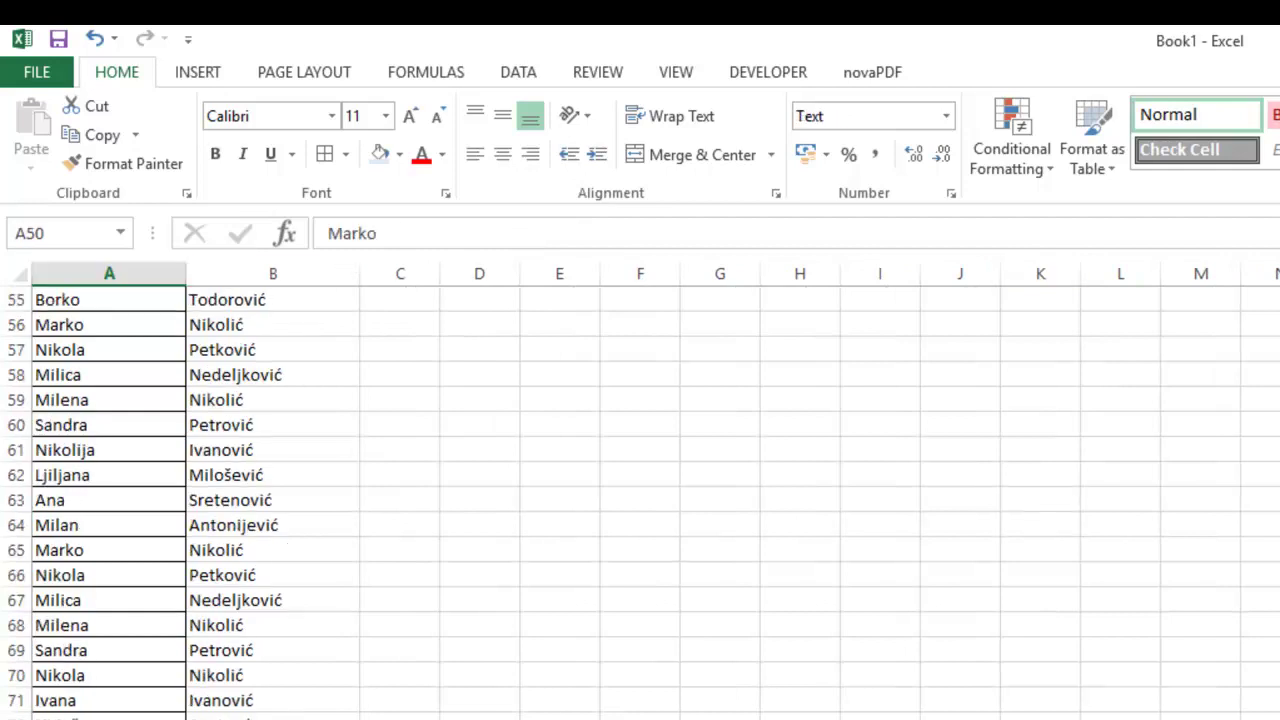
drag(220, 675, 189, 180)
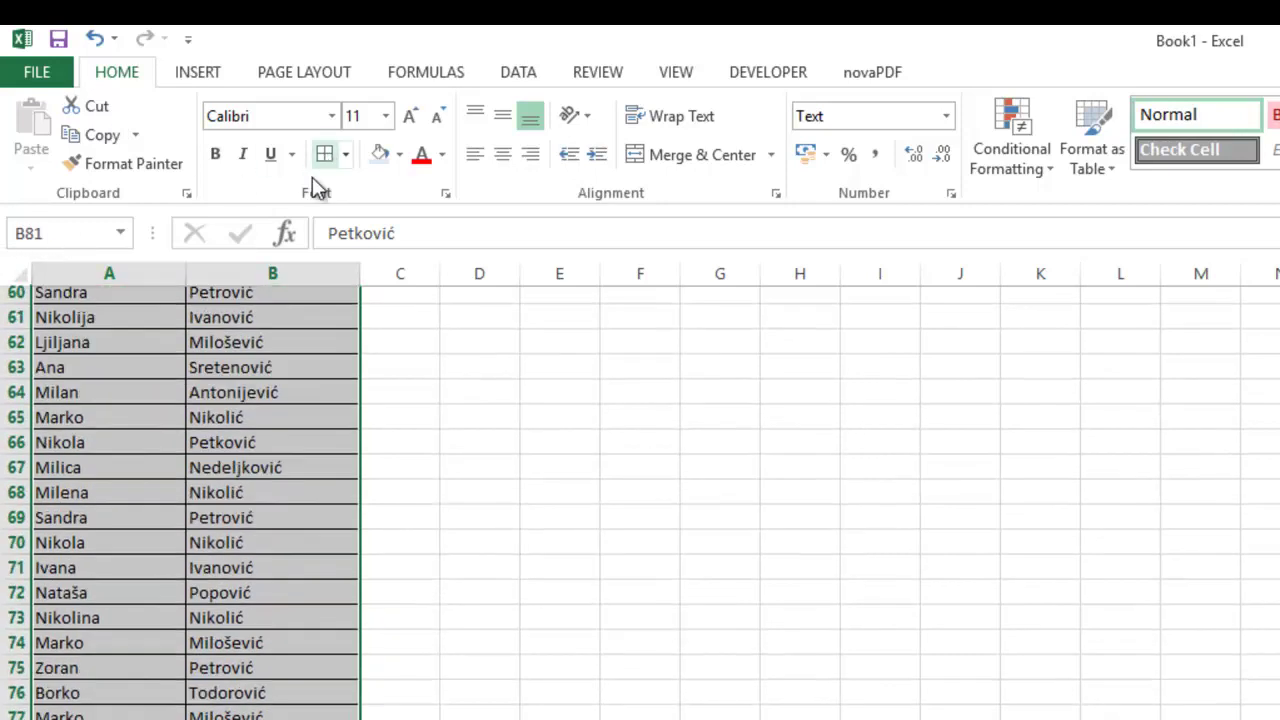
scroll(249, 294, down, 1)
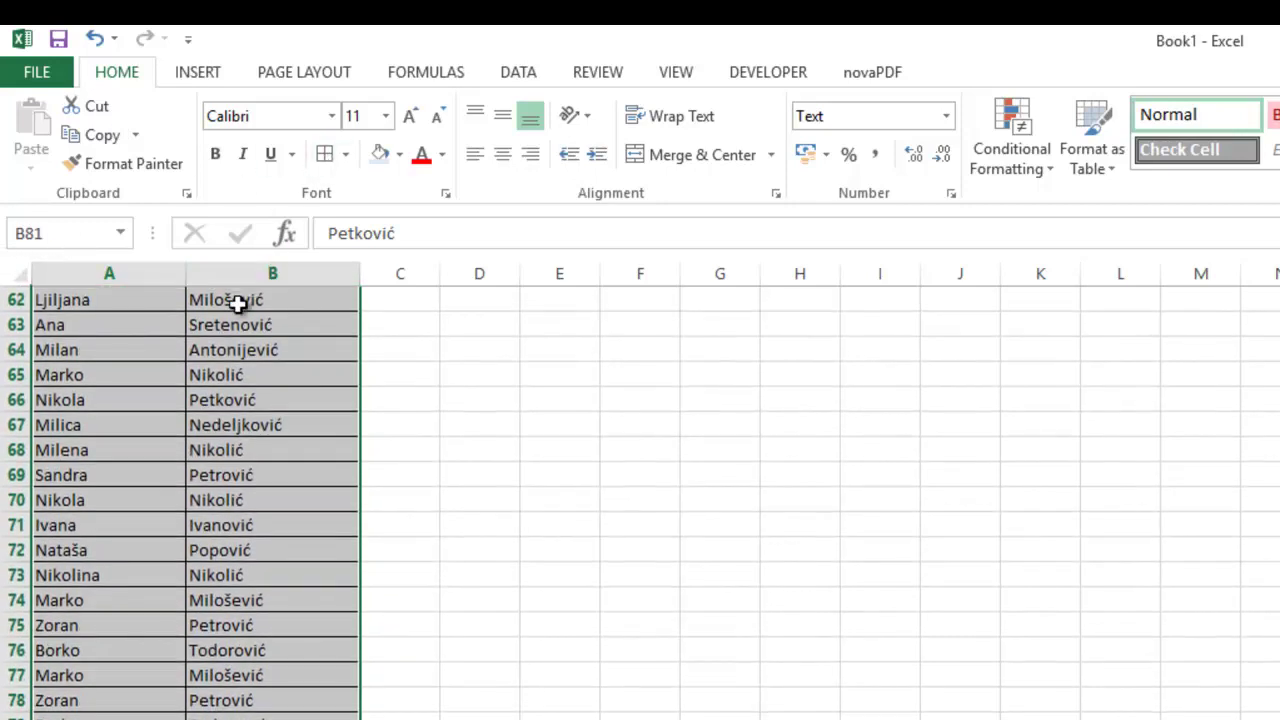
click(633, 503)
scroll(609, 543, up, 20)
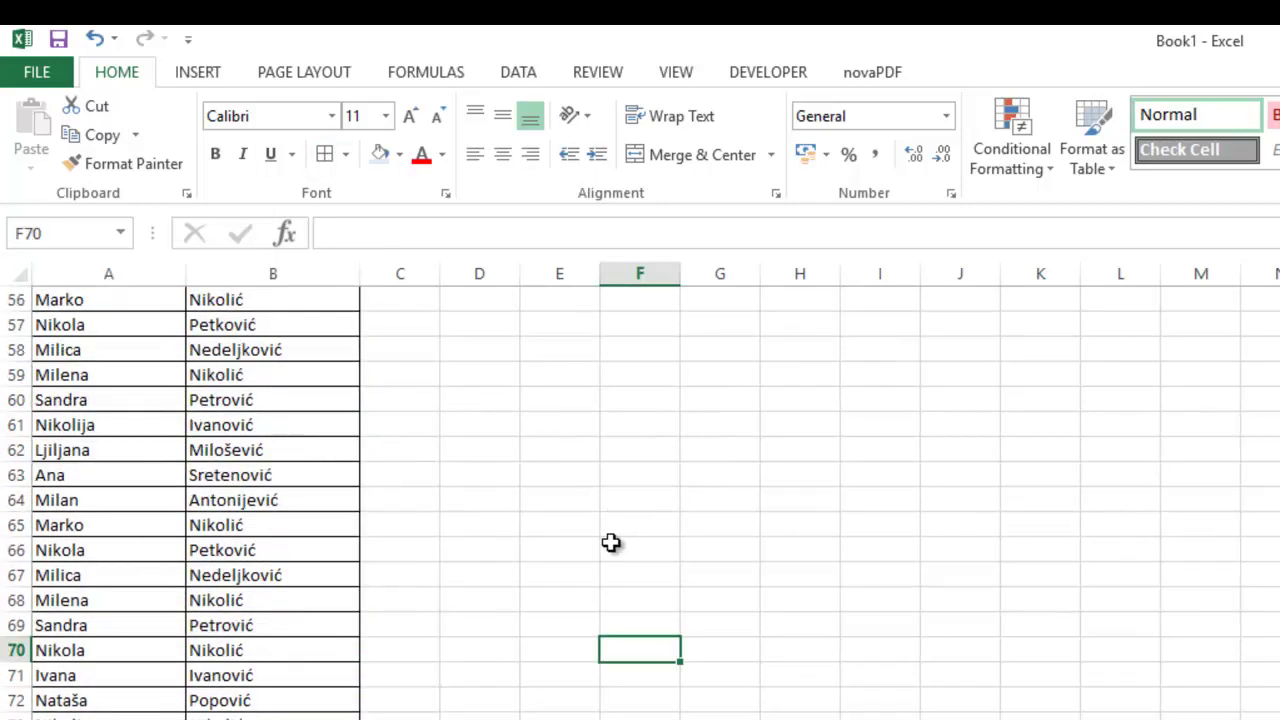
drag(257, 297, 105, 312)
click(420, 451)
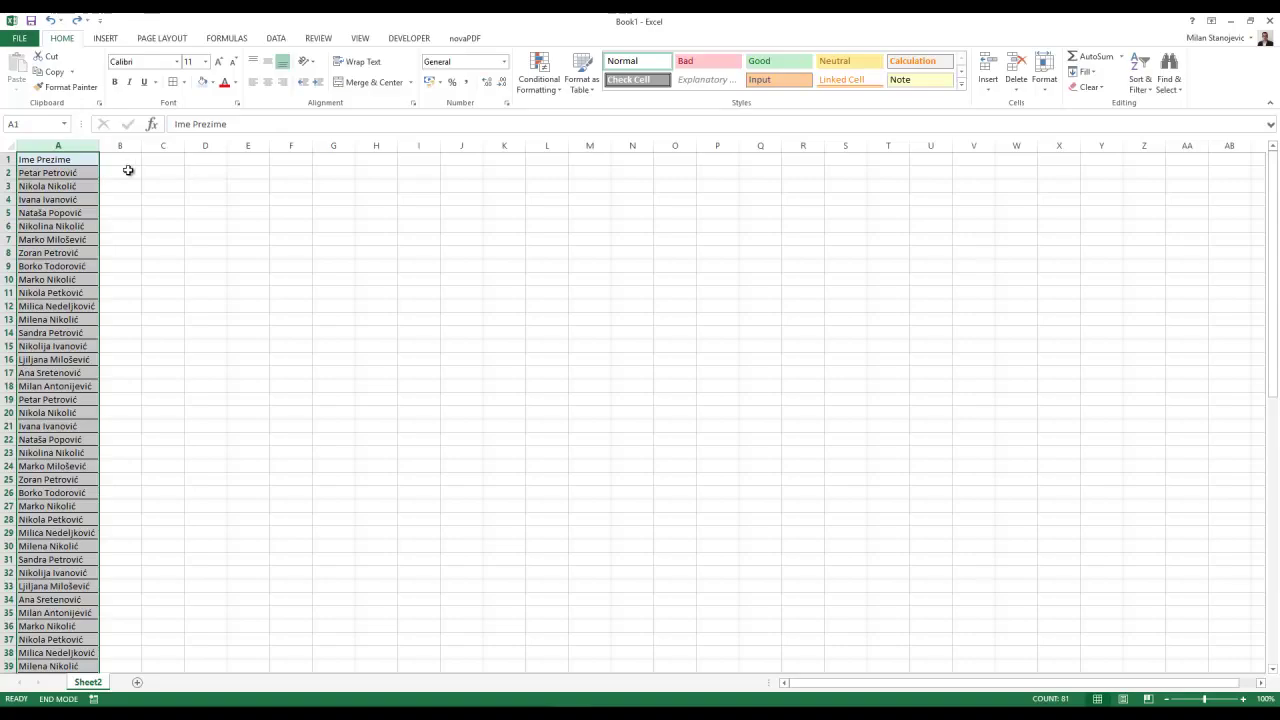
Enter the header "Ime" in cell B1
click(126, 168)
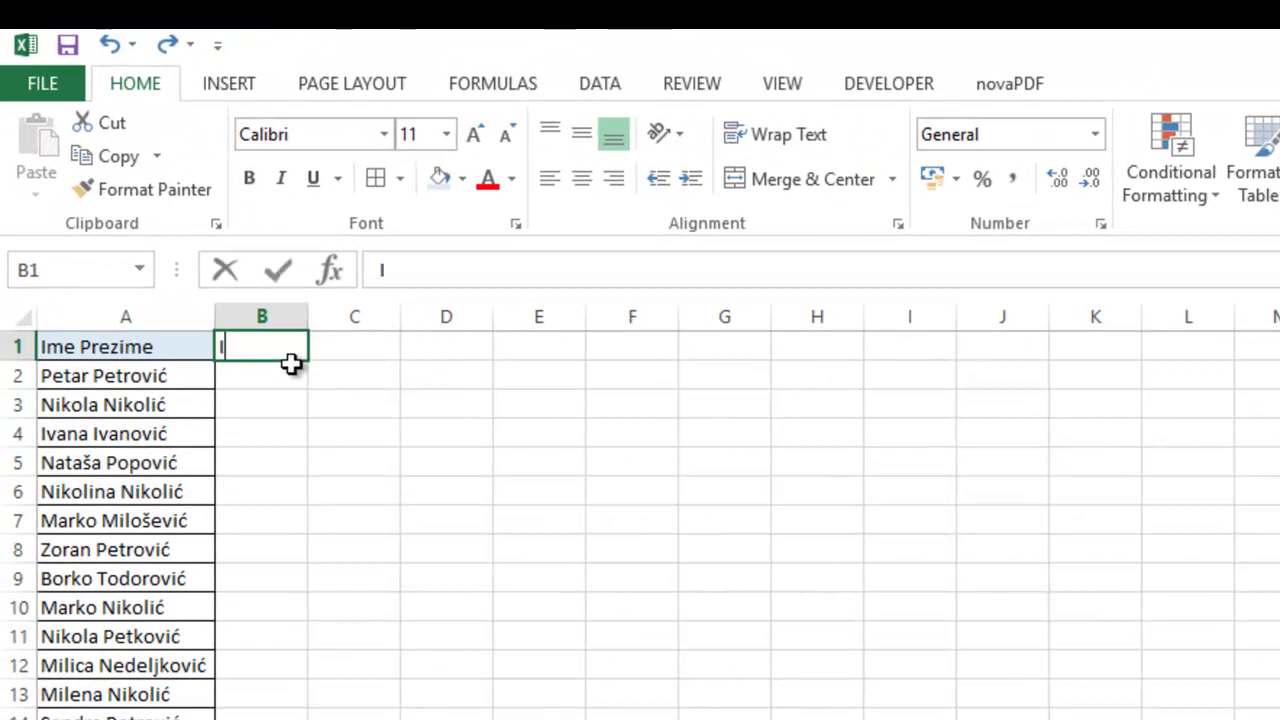
text(Ime)
key(Return)
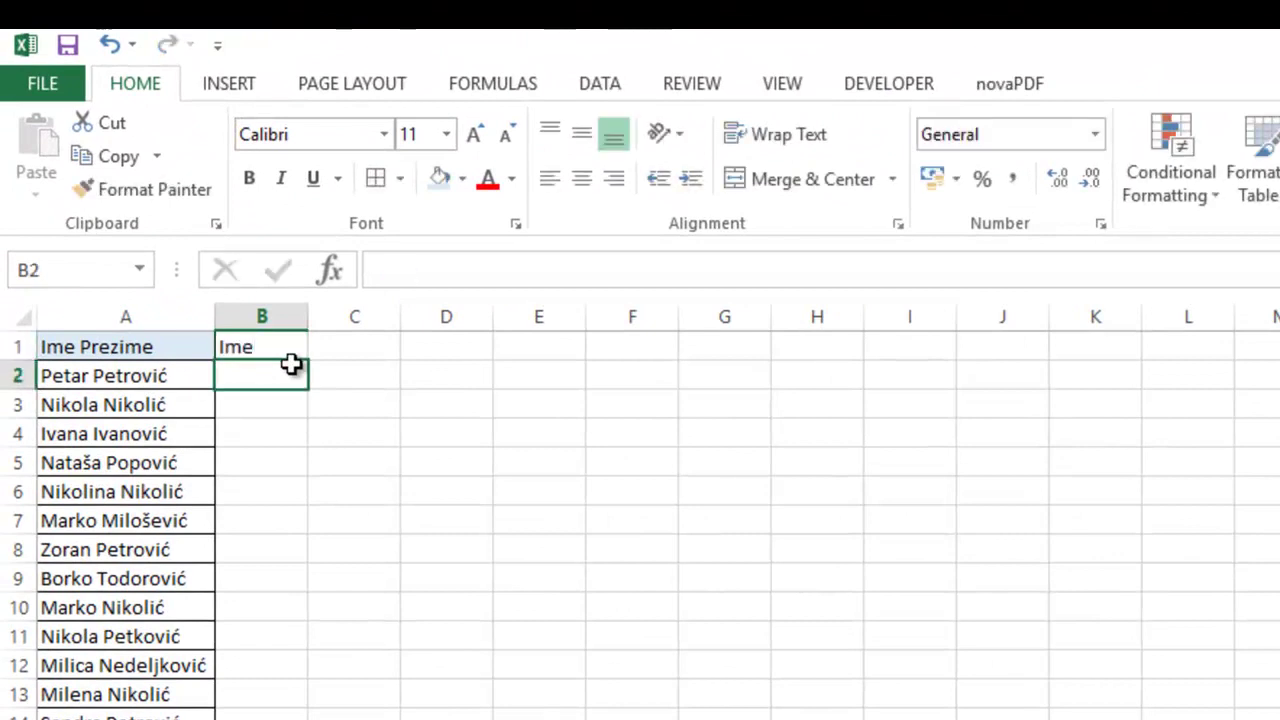
Enter the formula =LEFT(A2;FIND(" ";A2;1)-1) in cell B2 to extract the first name
double_click(292, 365)
text(=)
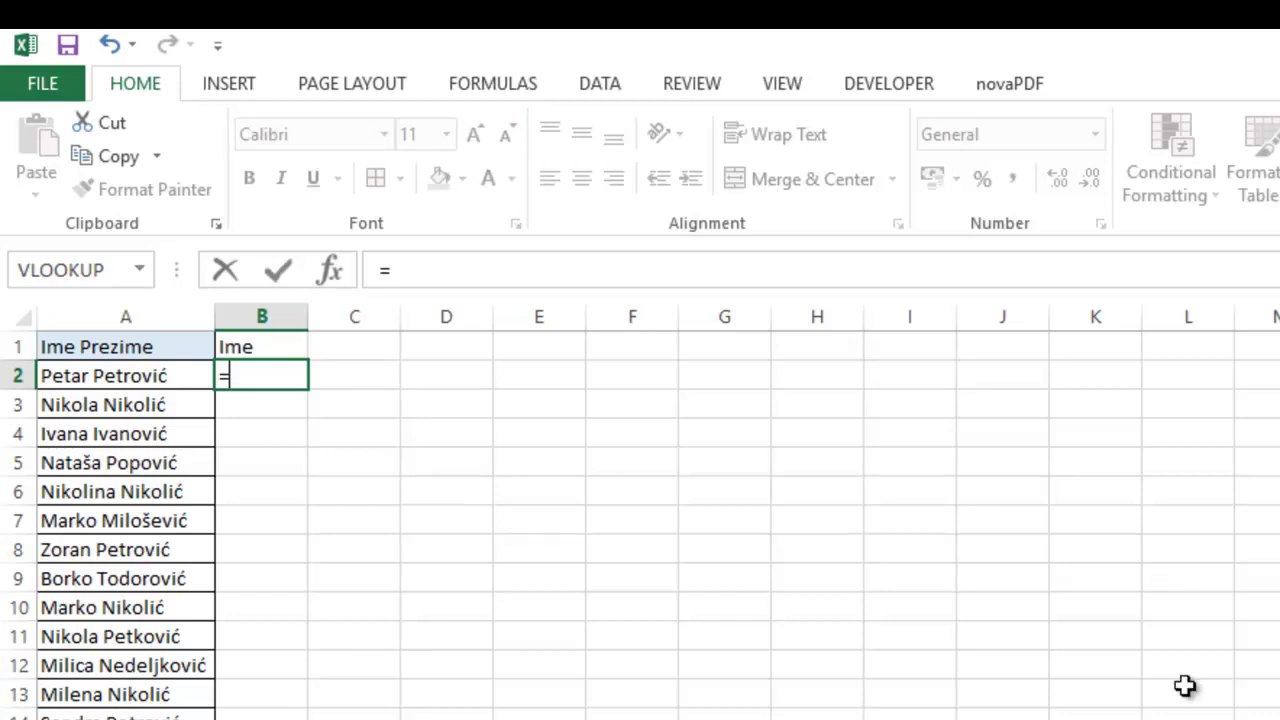
text(left()
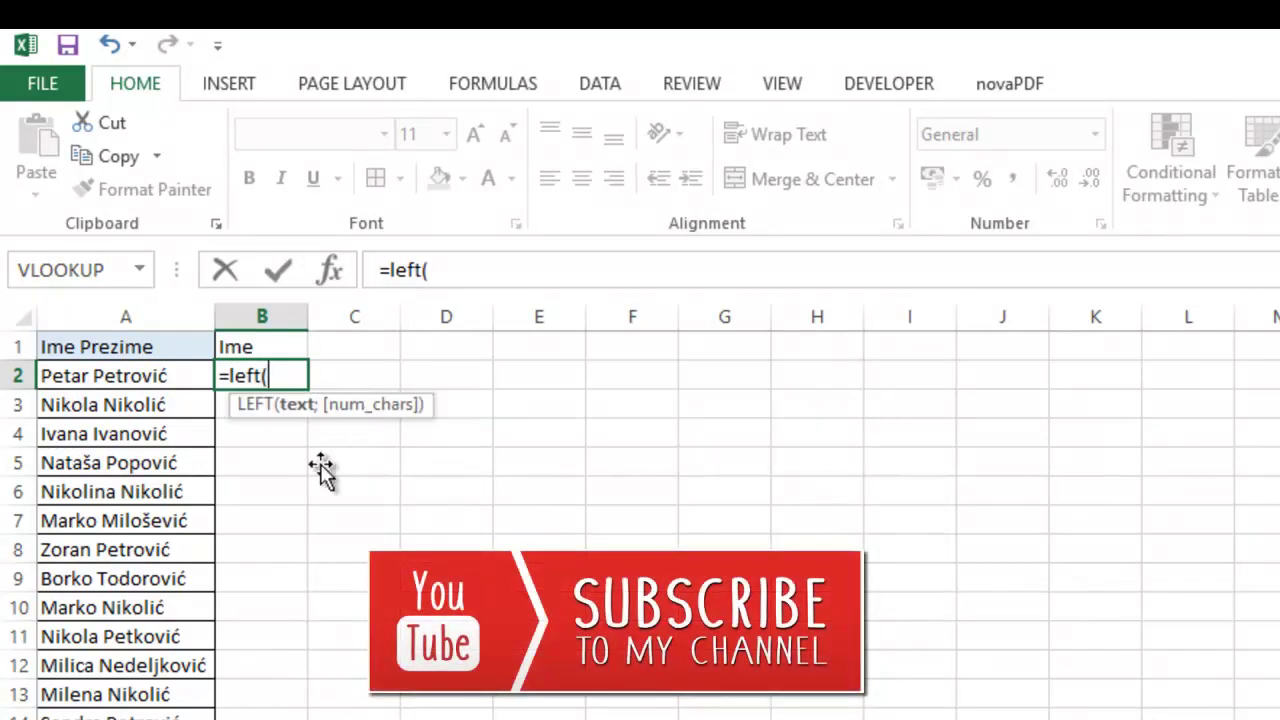
click(136, 375)
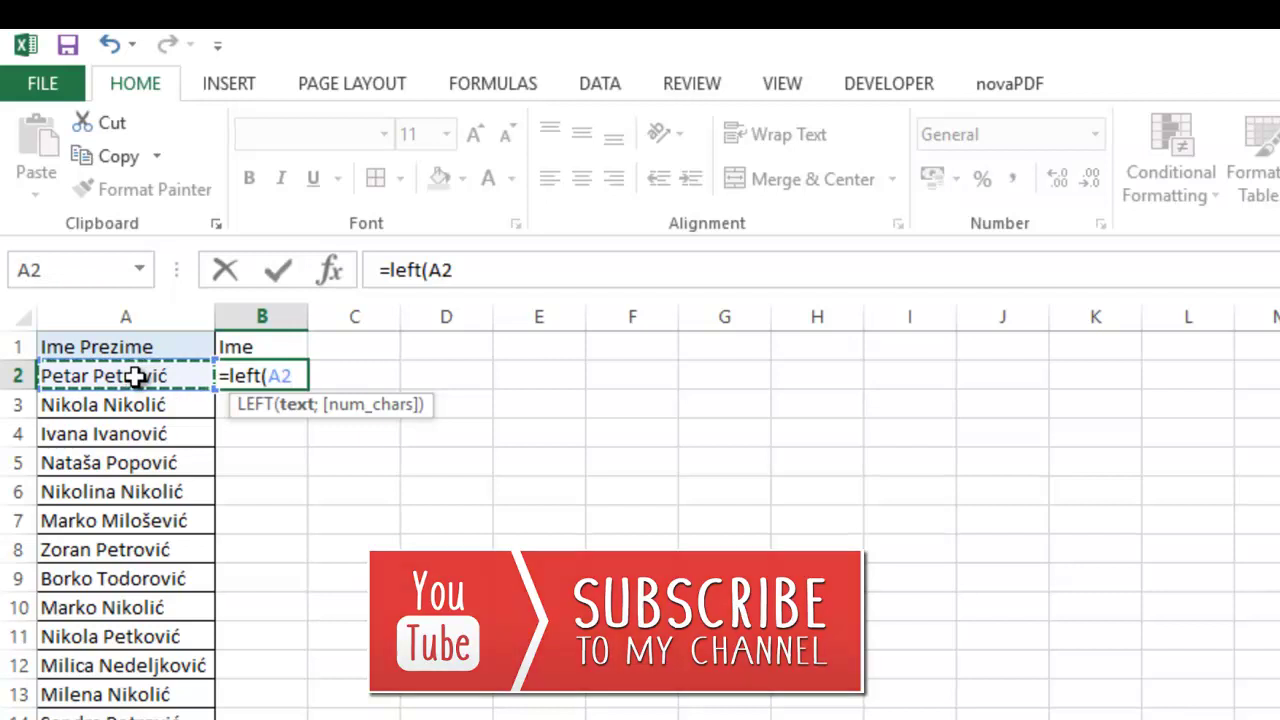
text(;find)
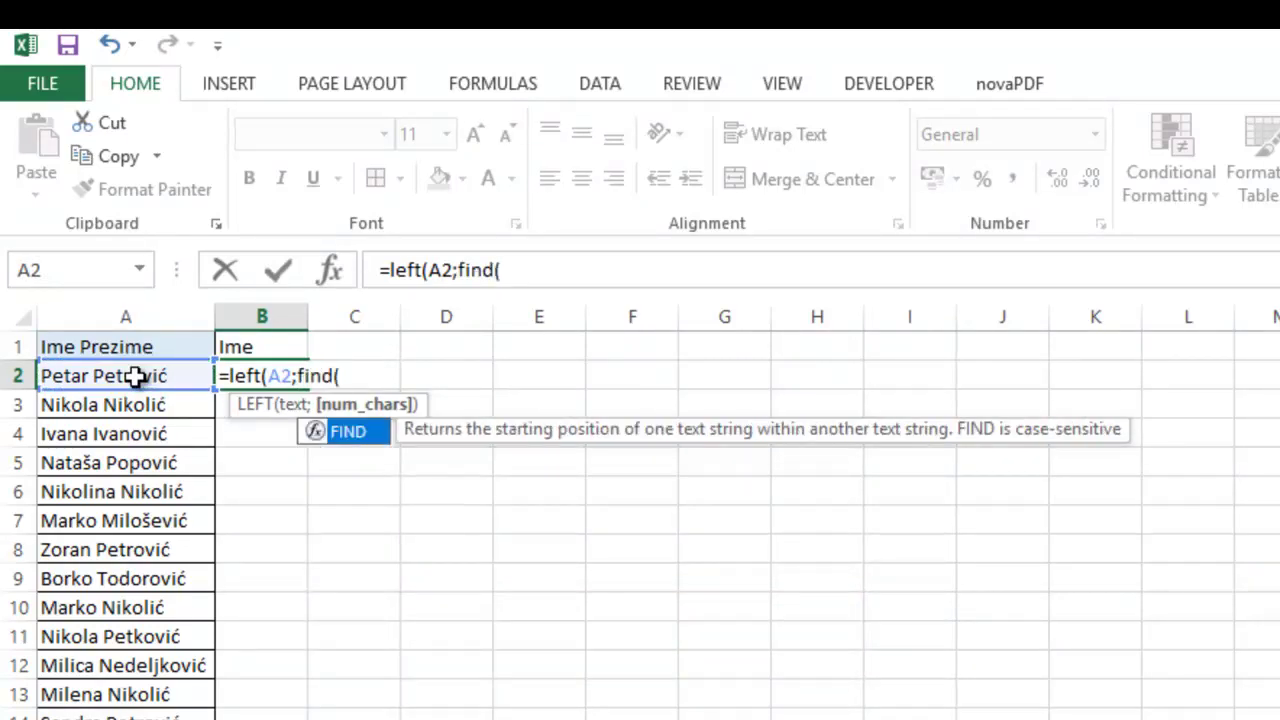
text(()
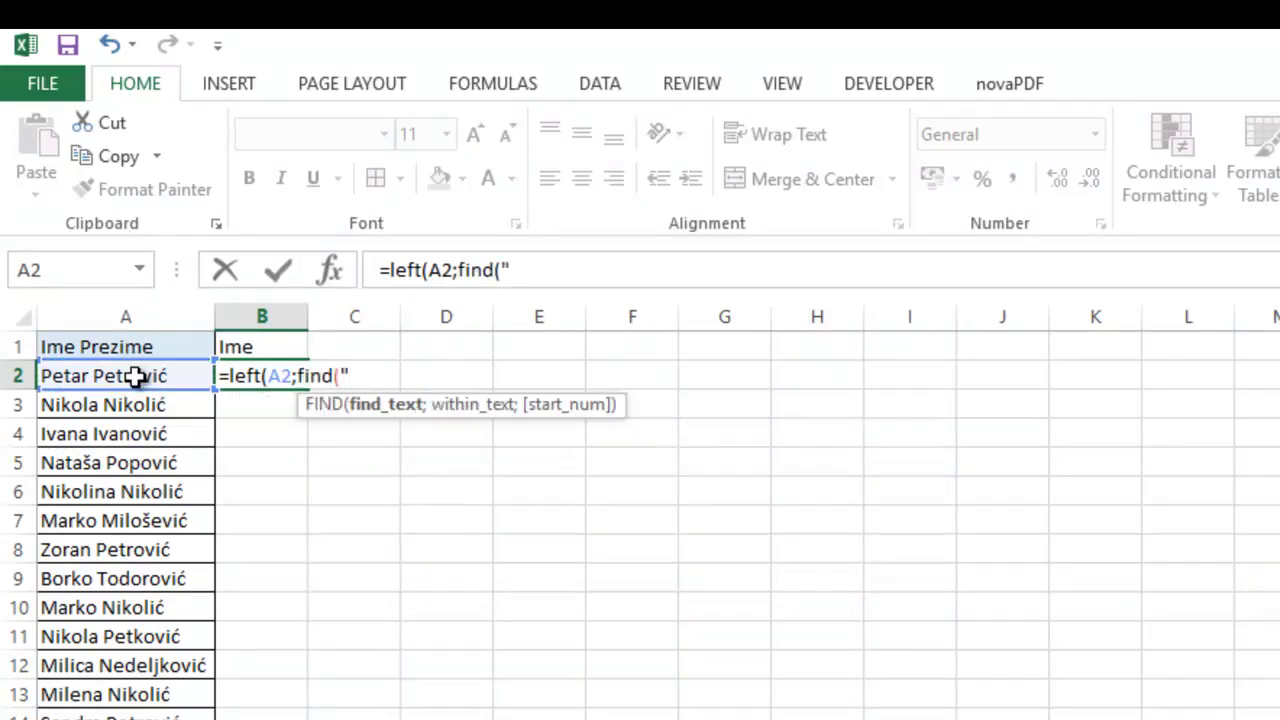
text(" ";)
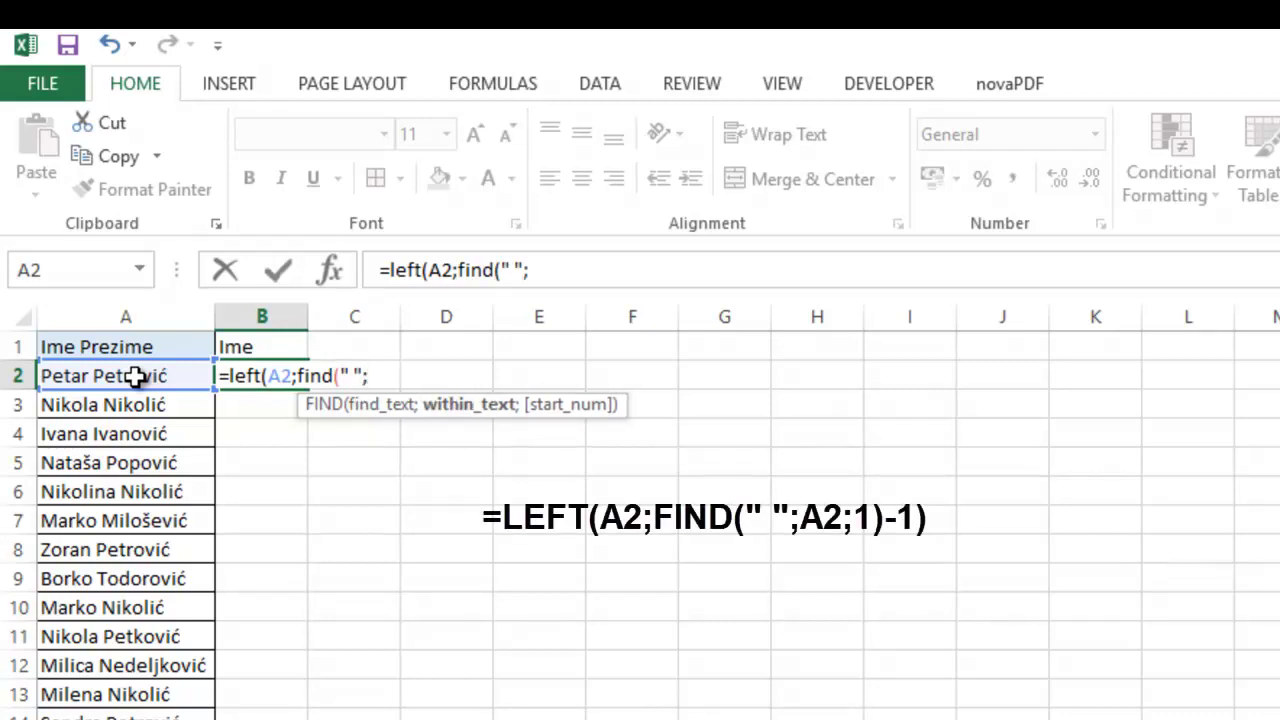
click(135, 375)
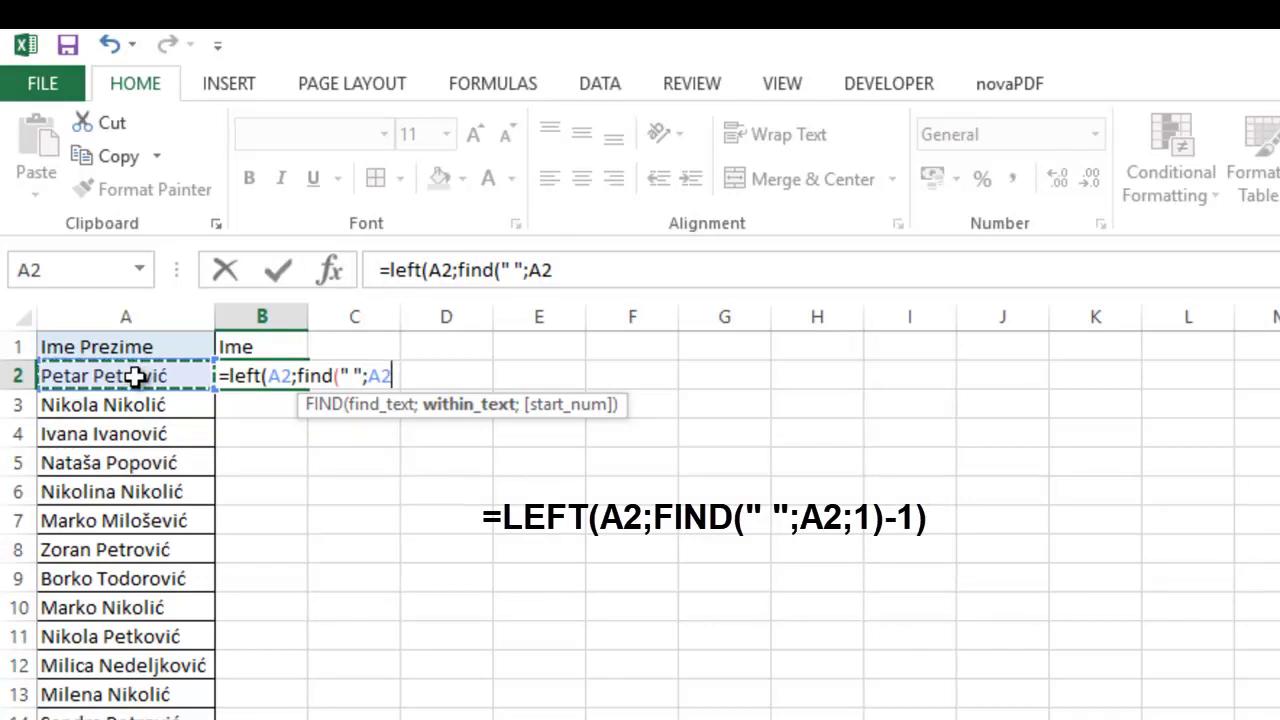
text(;)
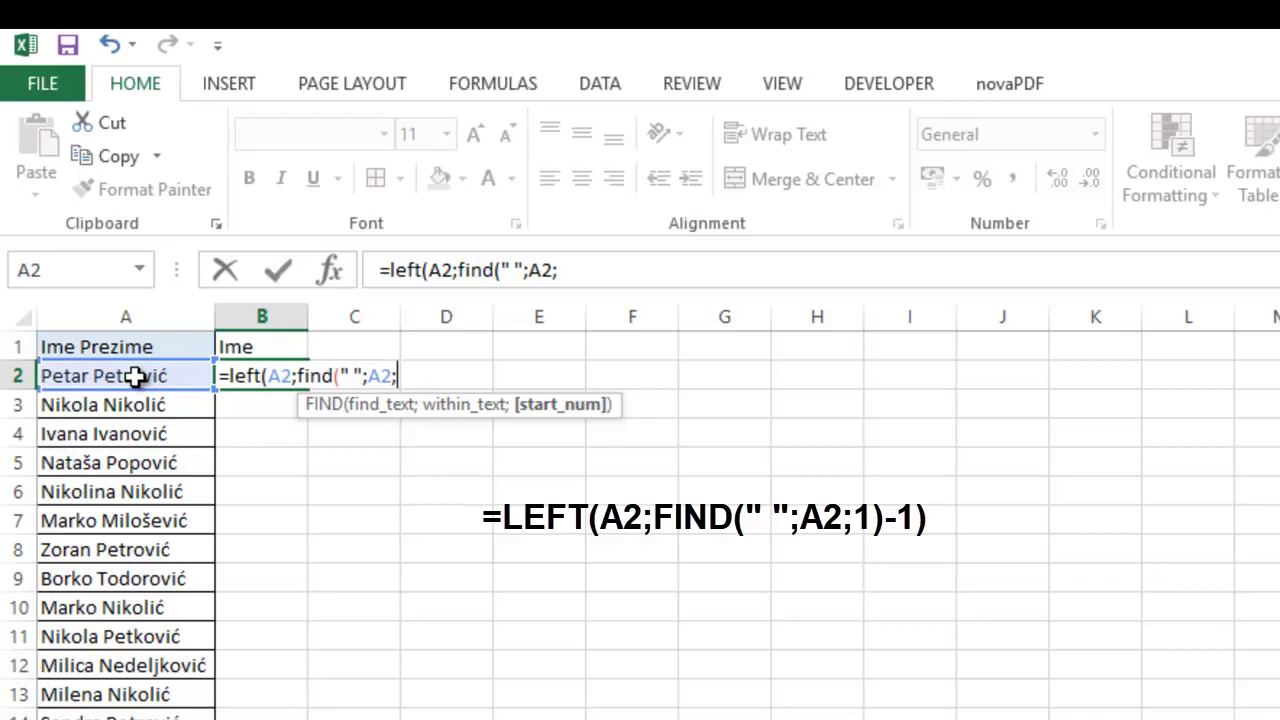
text(1)-1)
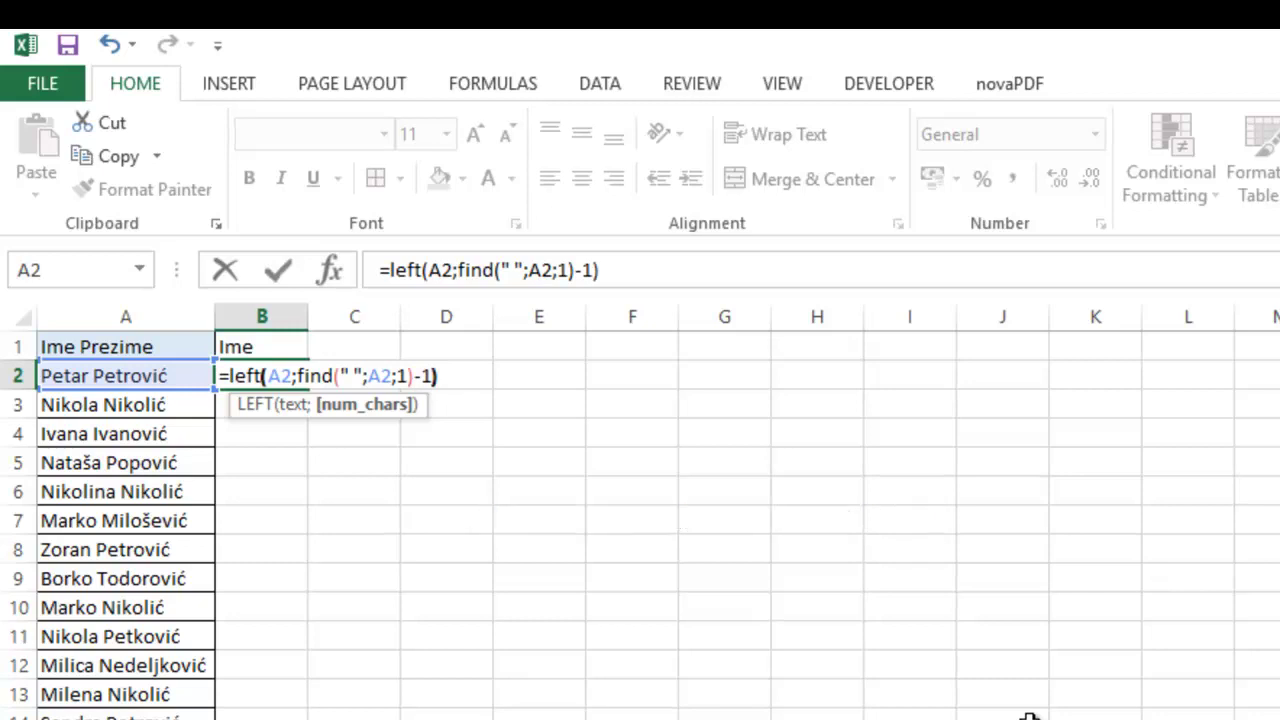
text())
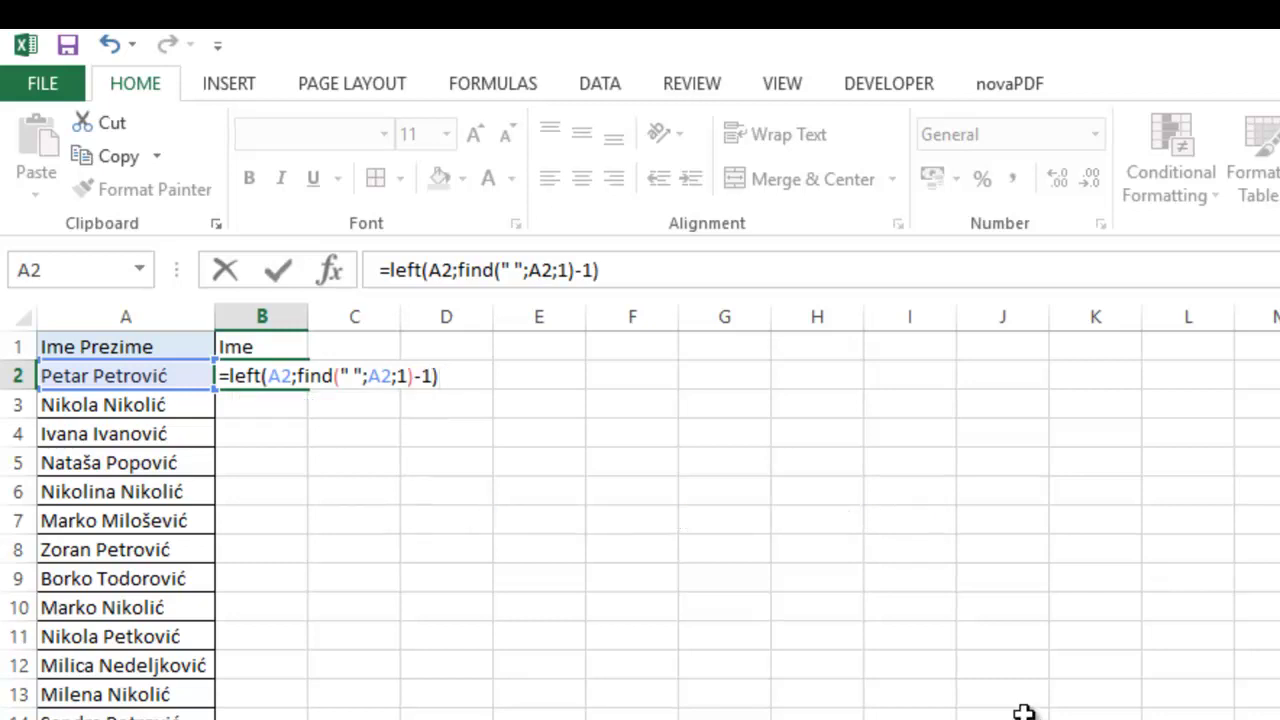
key(Return)
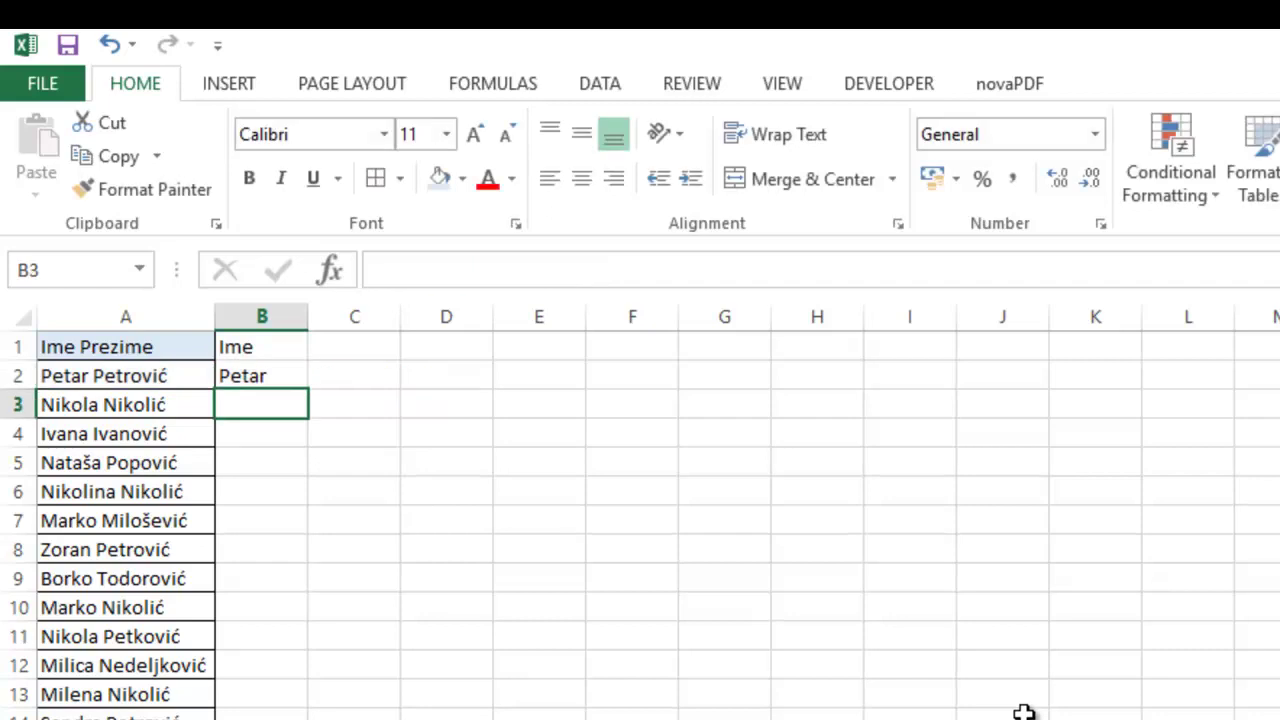
Fill the first-name formula from B2 down column B for every name in the list and check the filled rows
key(Up)
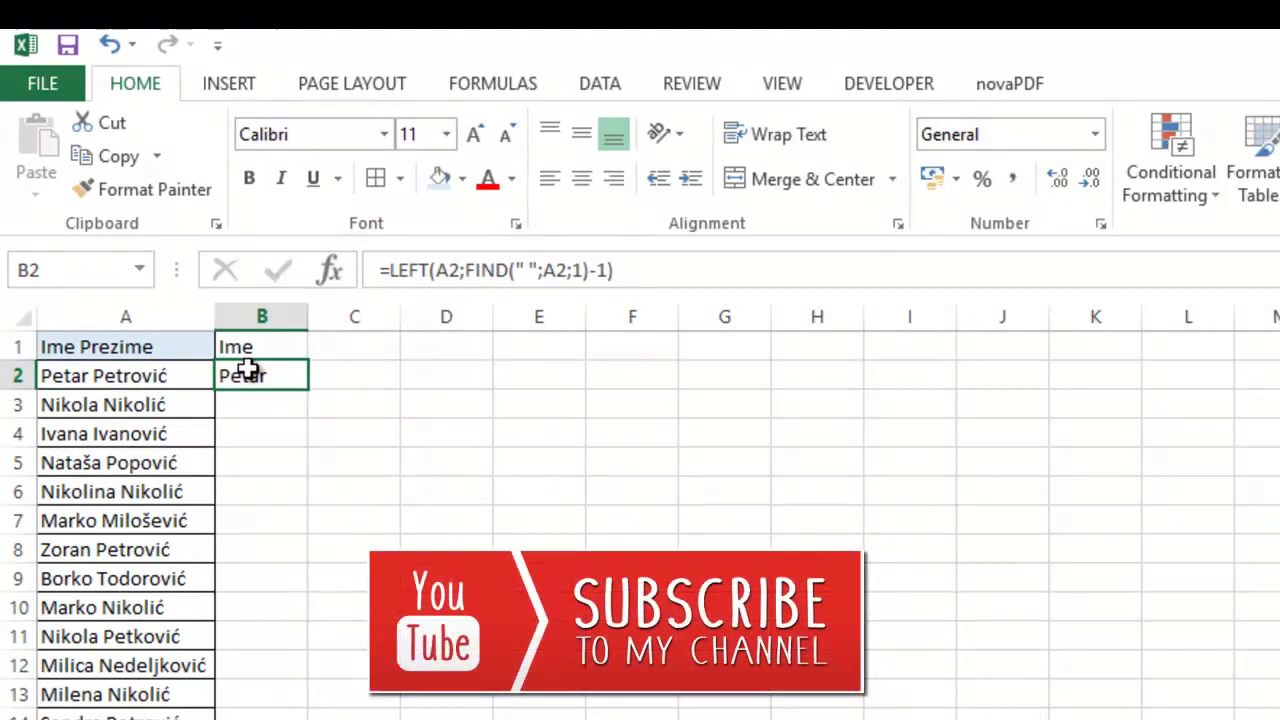
click(251, 406)
click(260, 380)
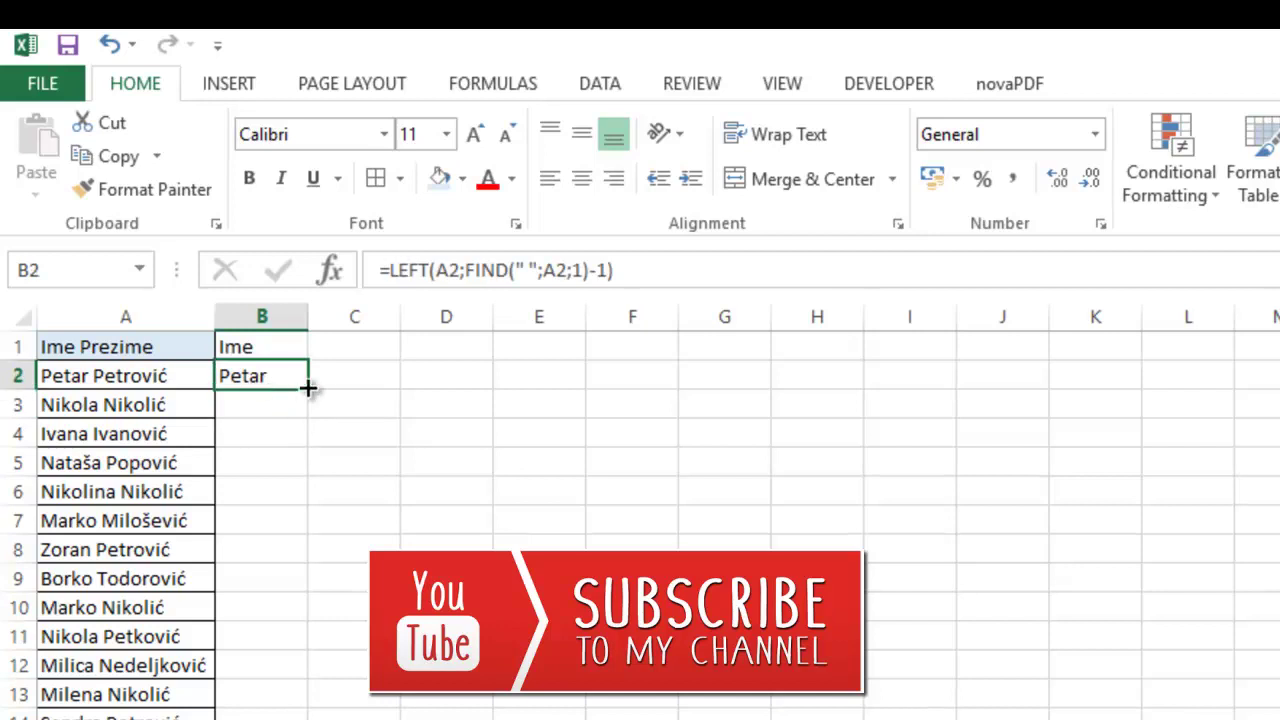
mouse_move(308, 387)
mouse_down()
mouse_move(294, 537)
mouse_move(309, 390)
mouse_up()
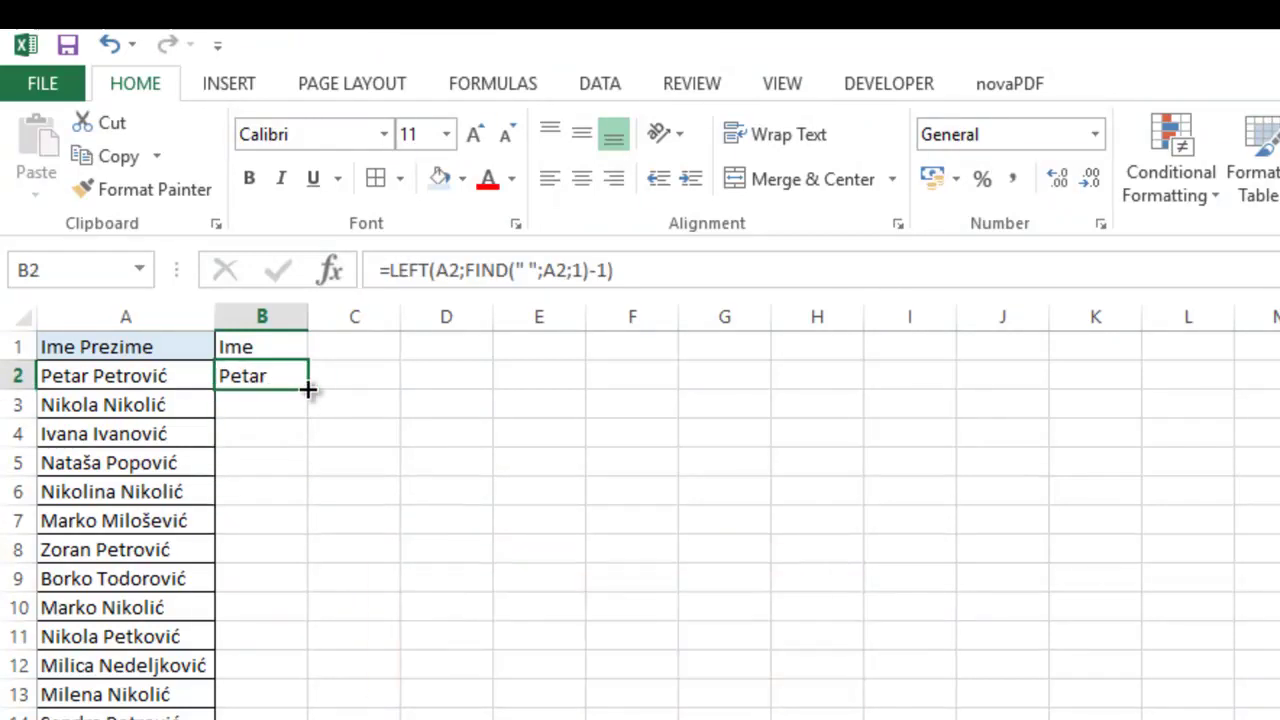
double_click(308, 389)
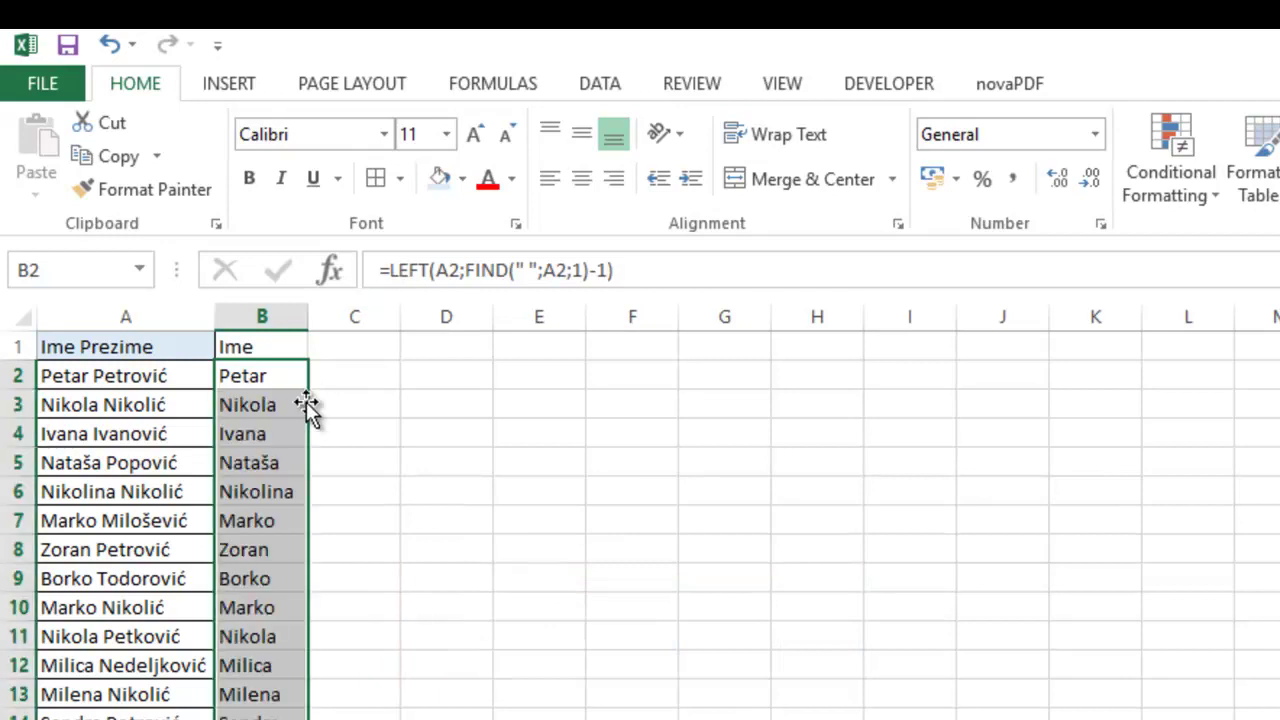
scroll(336, 428, down, 12)
scroll(336, 428, down, 8)
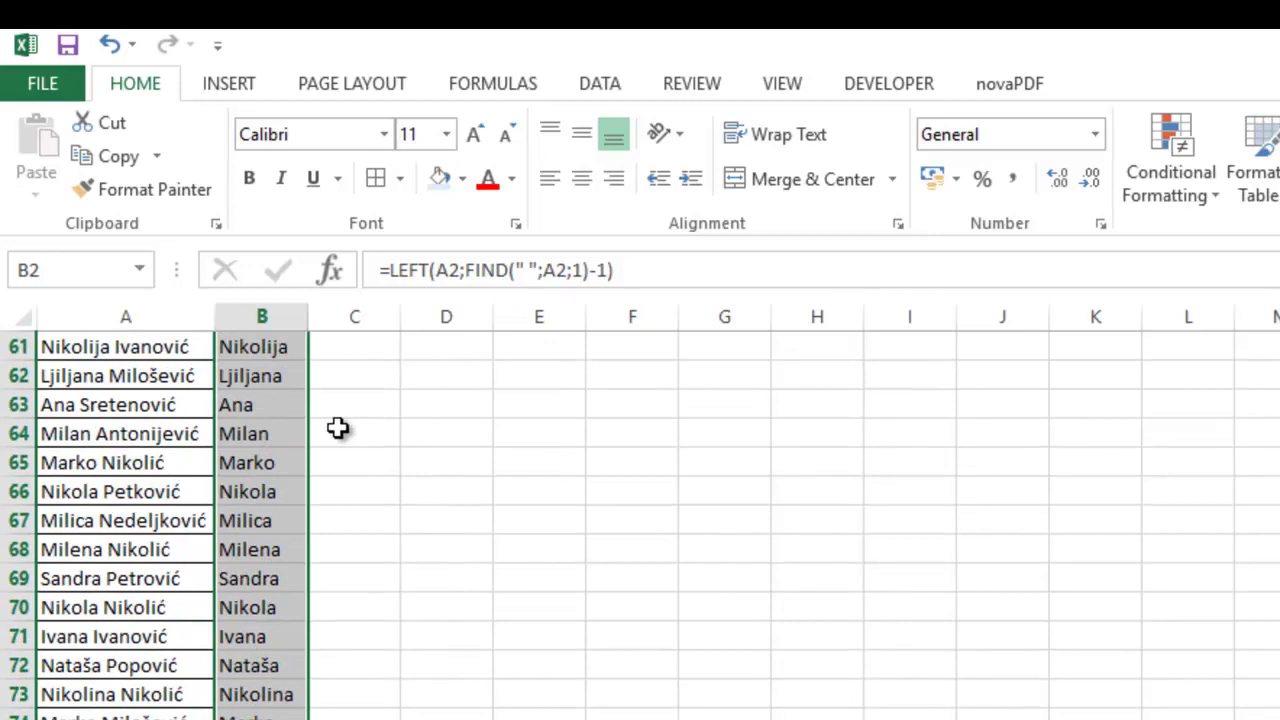
scroll(337, 428, up, 20)
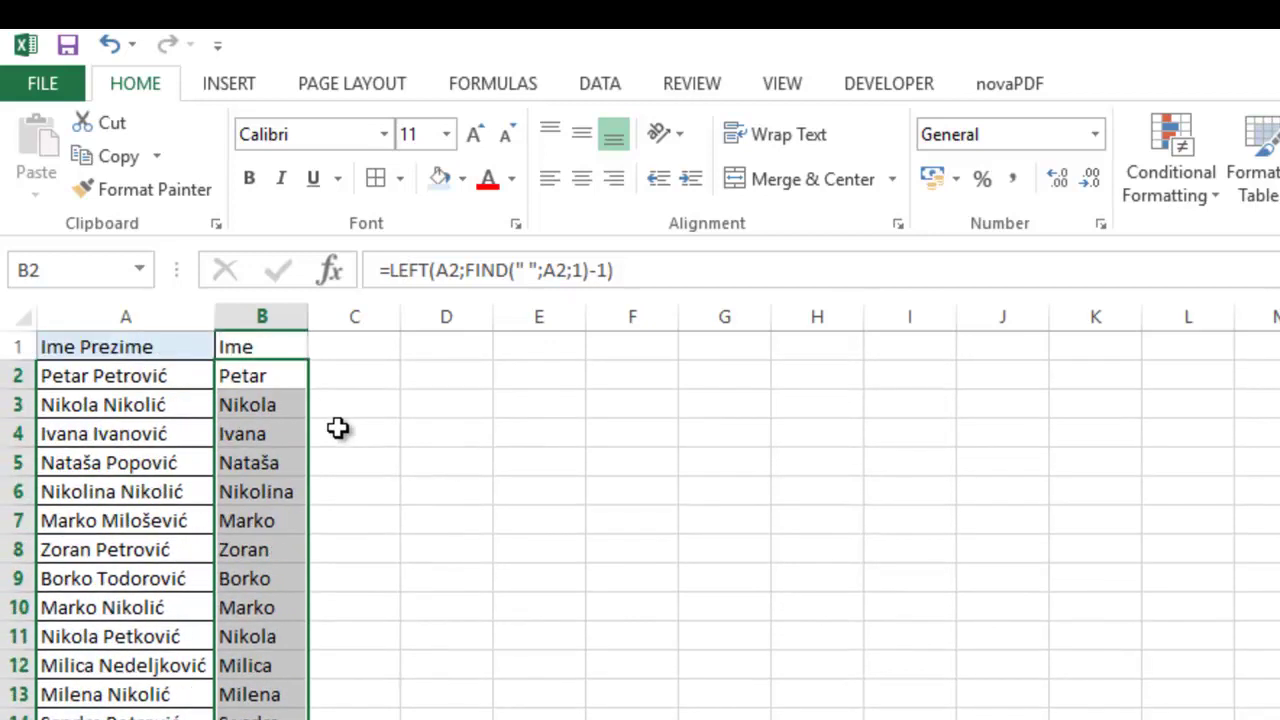
Enter the header "Prezime" in cell C1
click(344, 352)
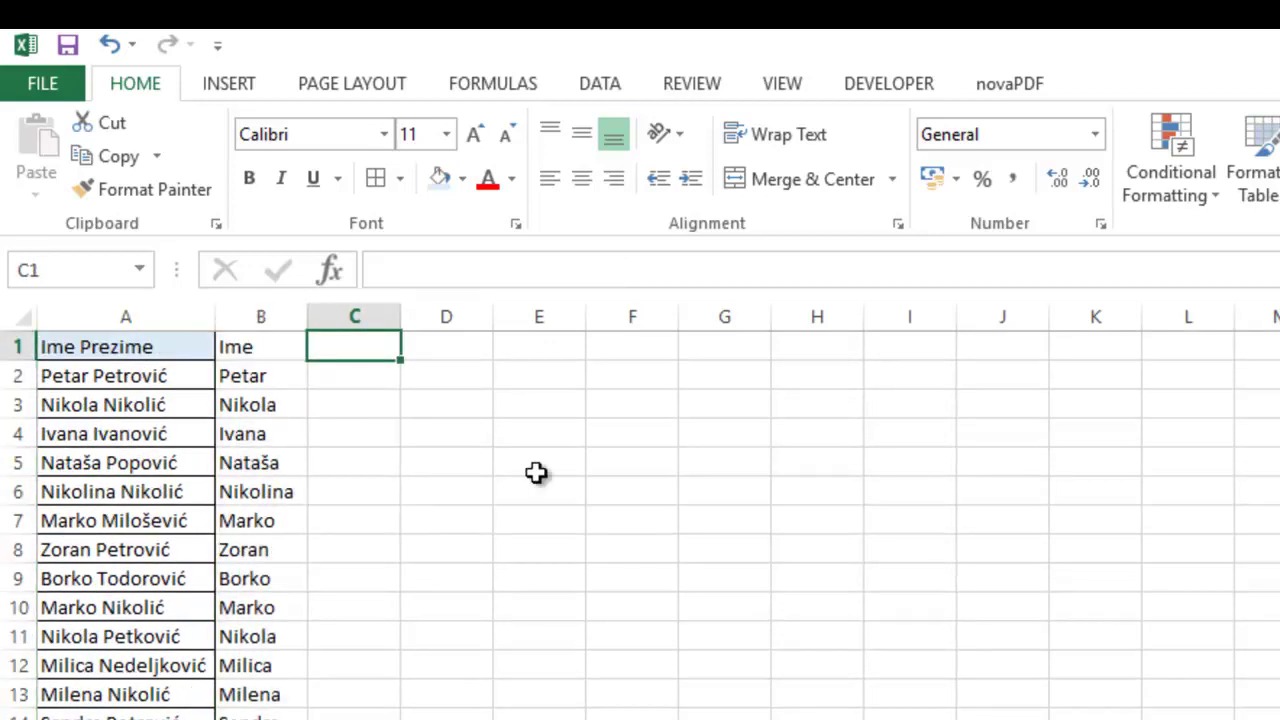
text(Prezime)
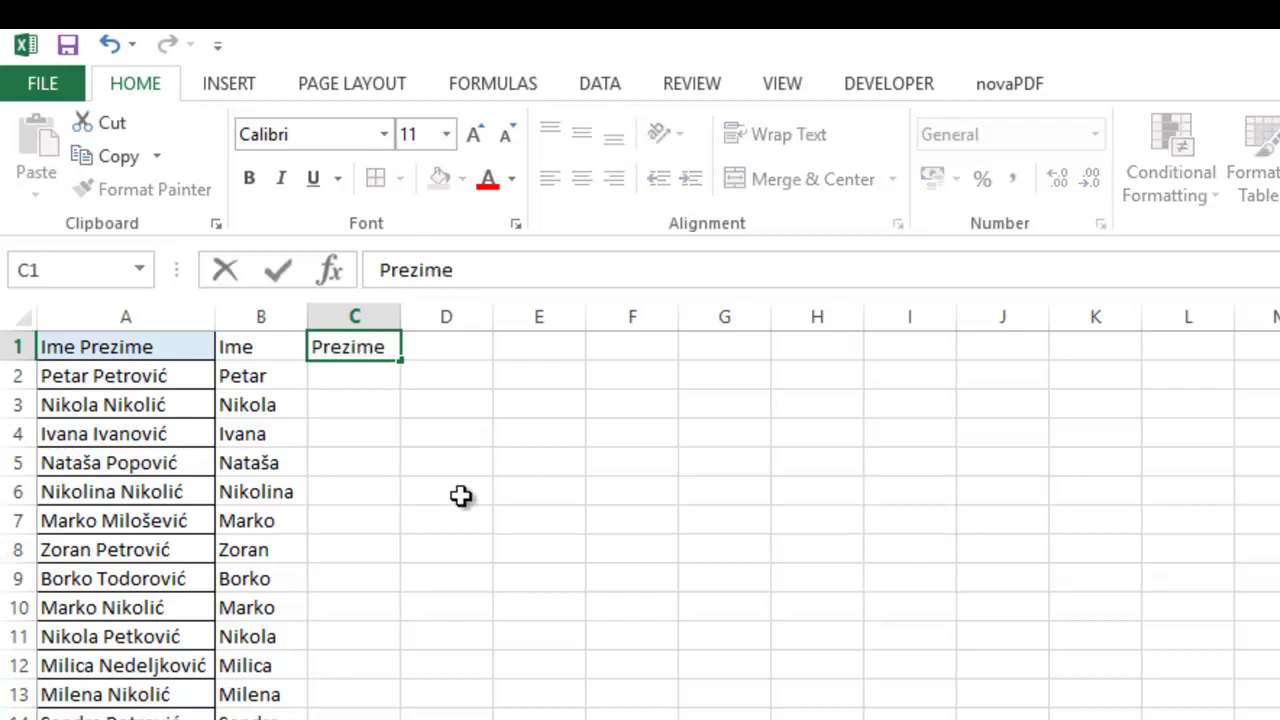
click(358, 374)
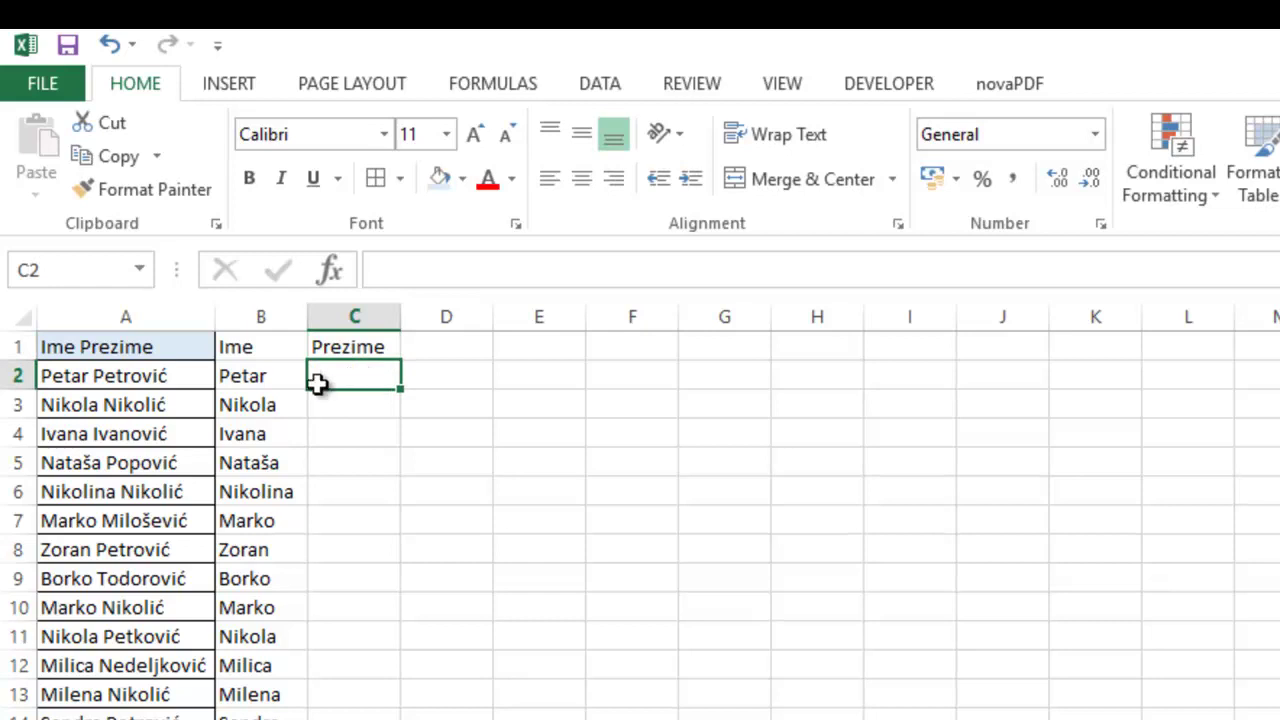
Enter the formula =RIGHT(A2;LEN(A2)-FIND(" ";A2;1)) in cell C2 to extract the surname
text(=)
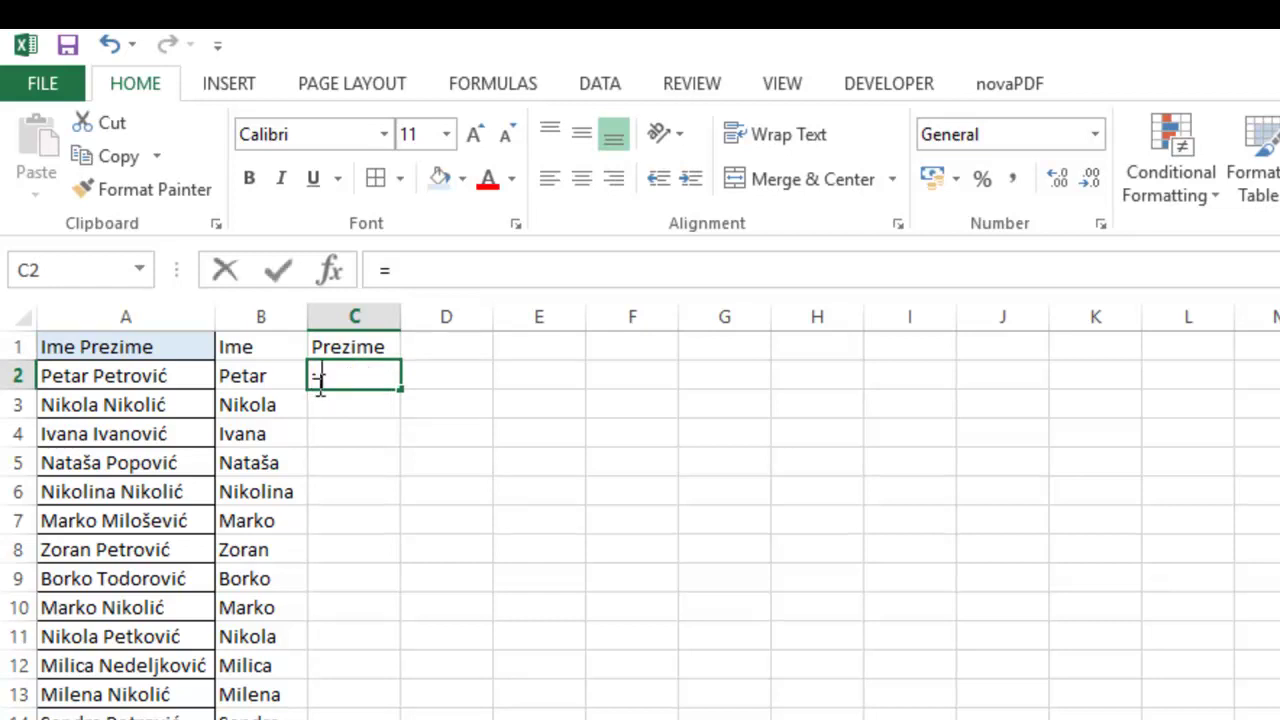
click(160, 376)
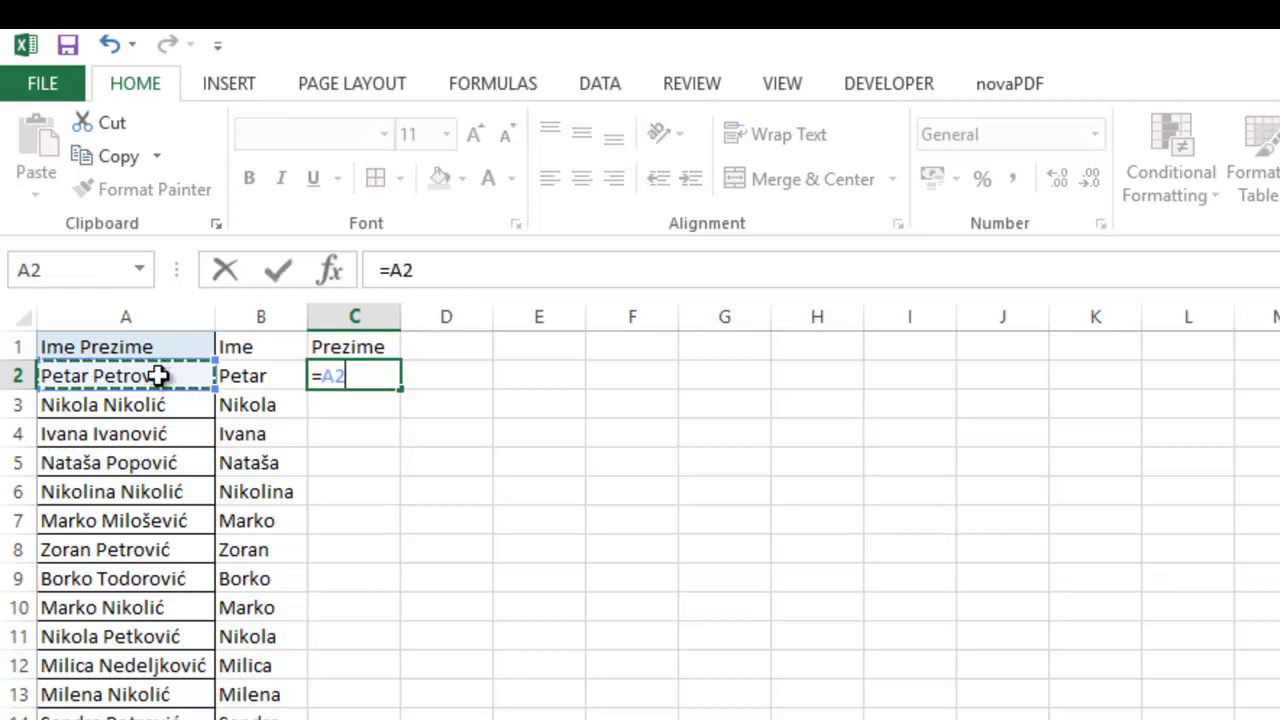
key(BackSpace)
key(BackSpace)
text(right())
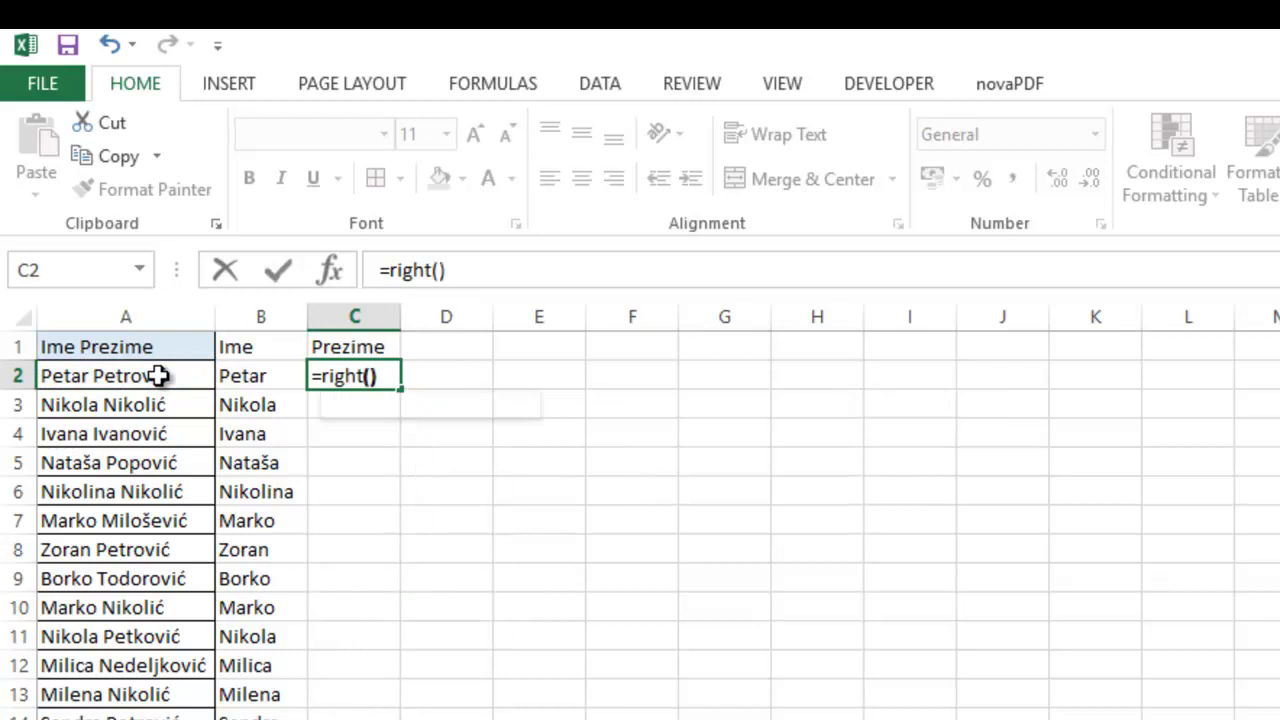
key(BackSpace)
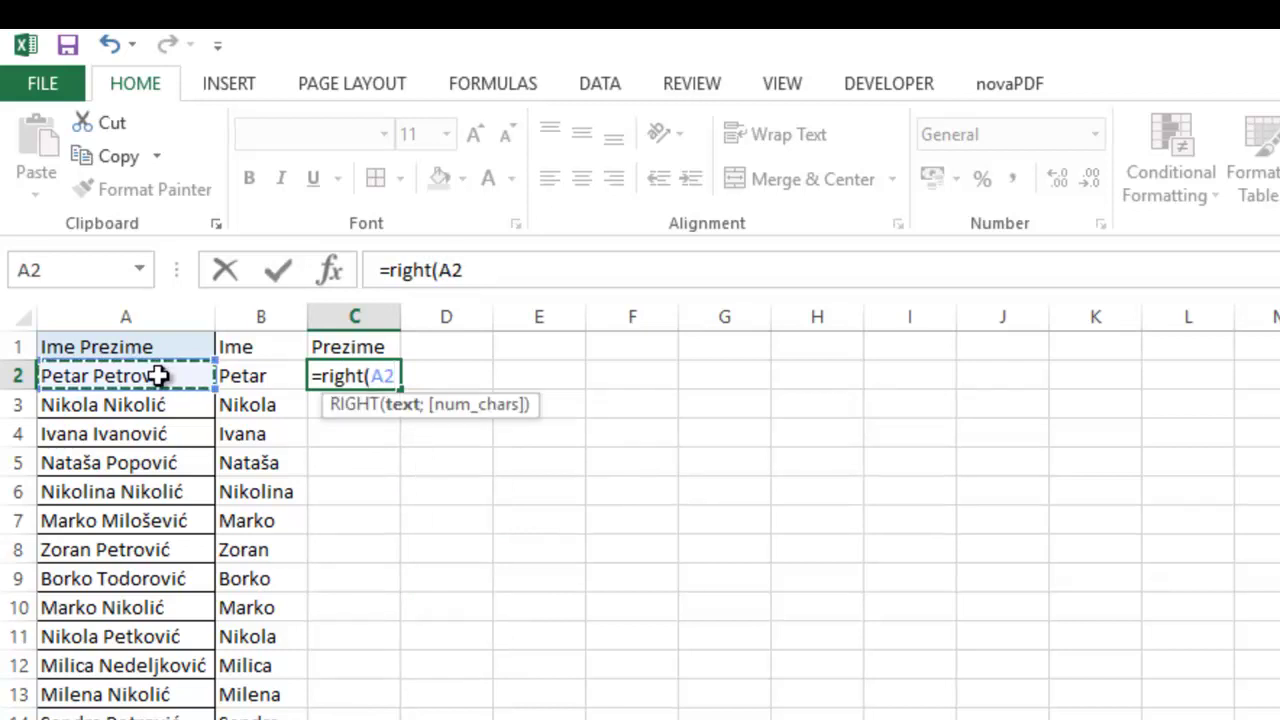
text(;)
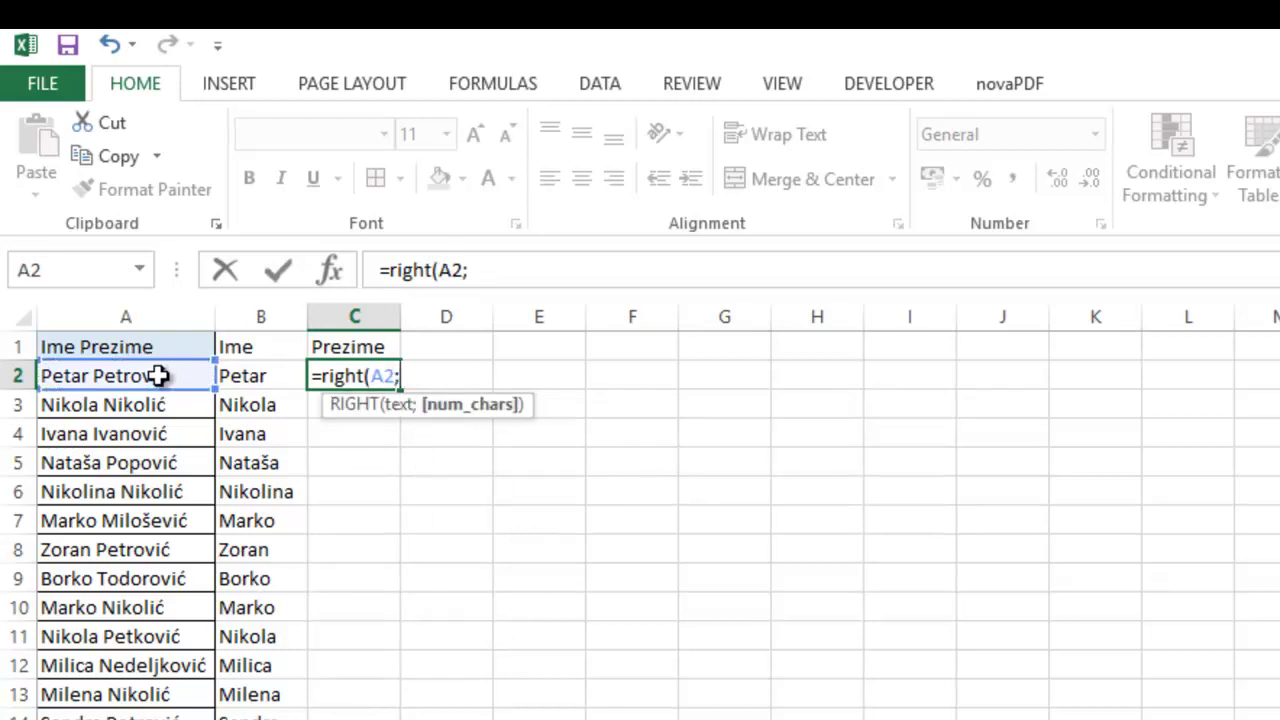
text(len()
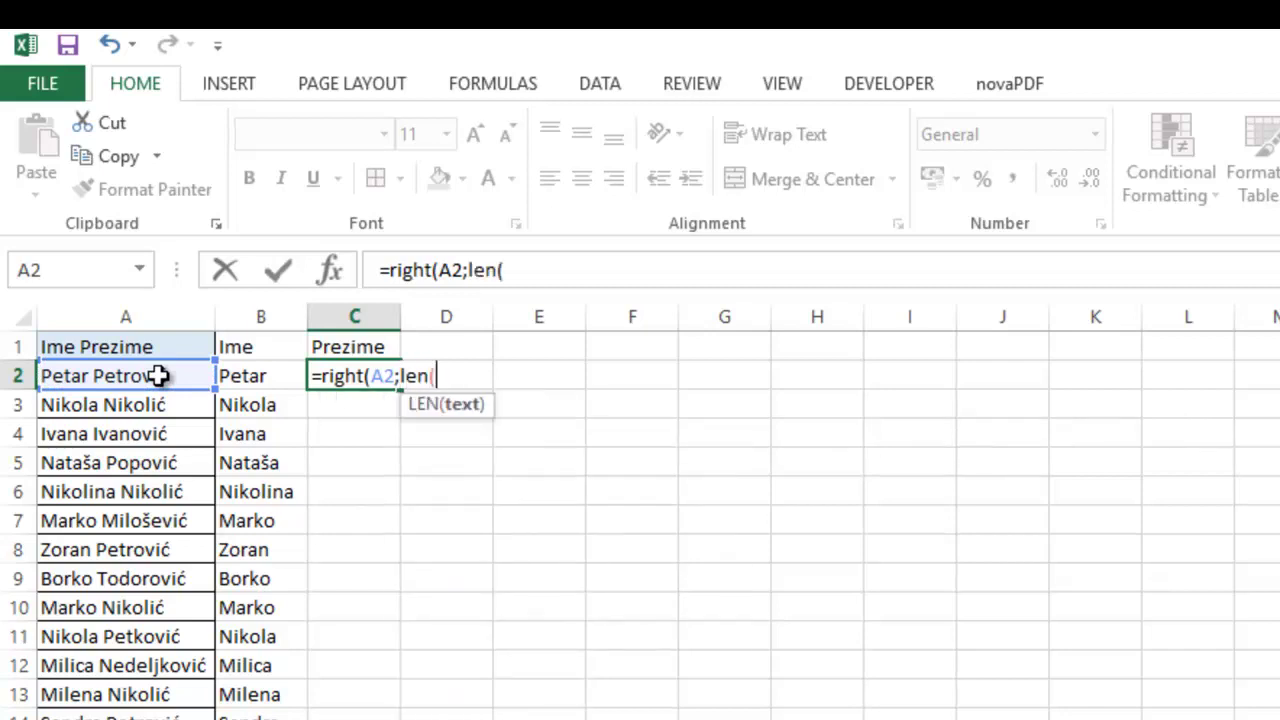
click(159, 375)
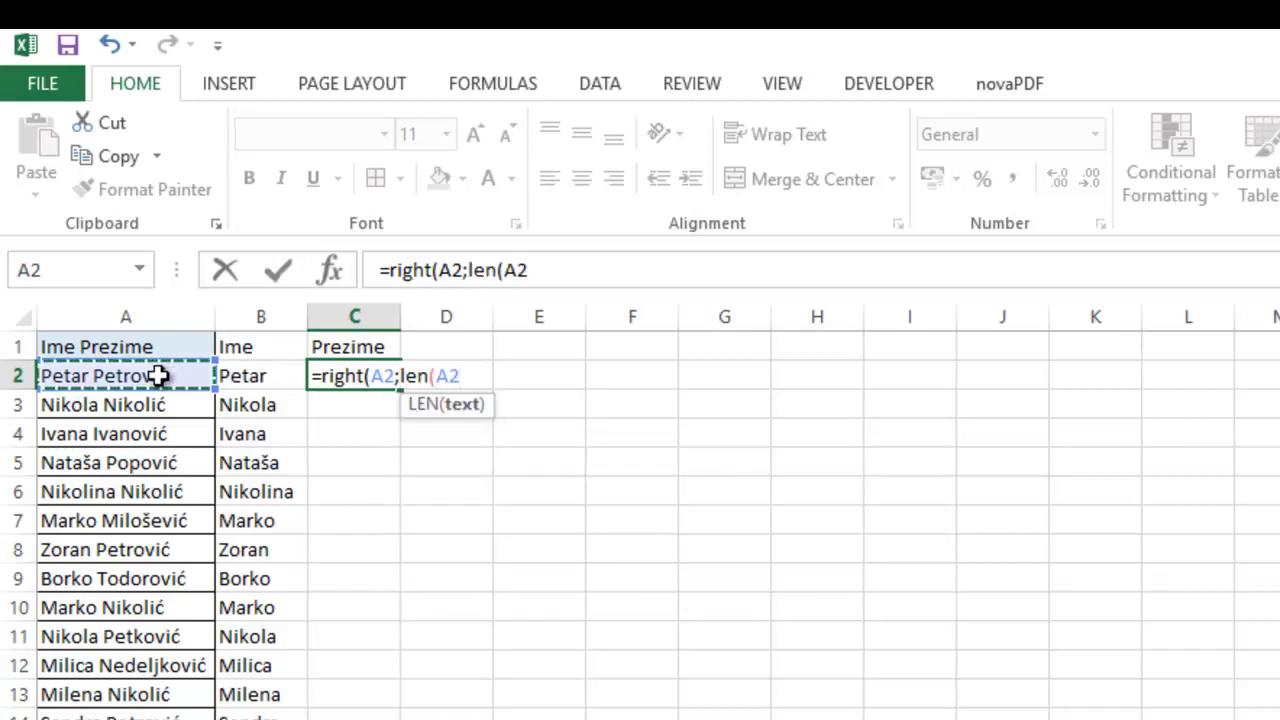
text()-)
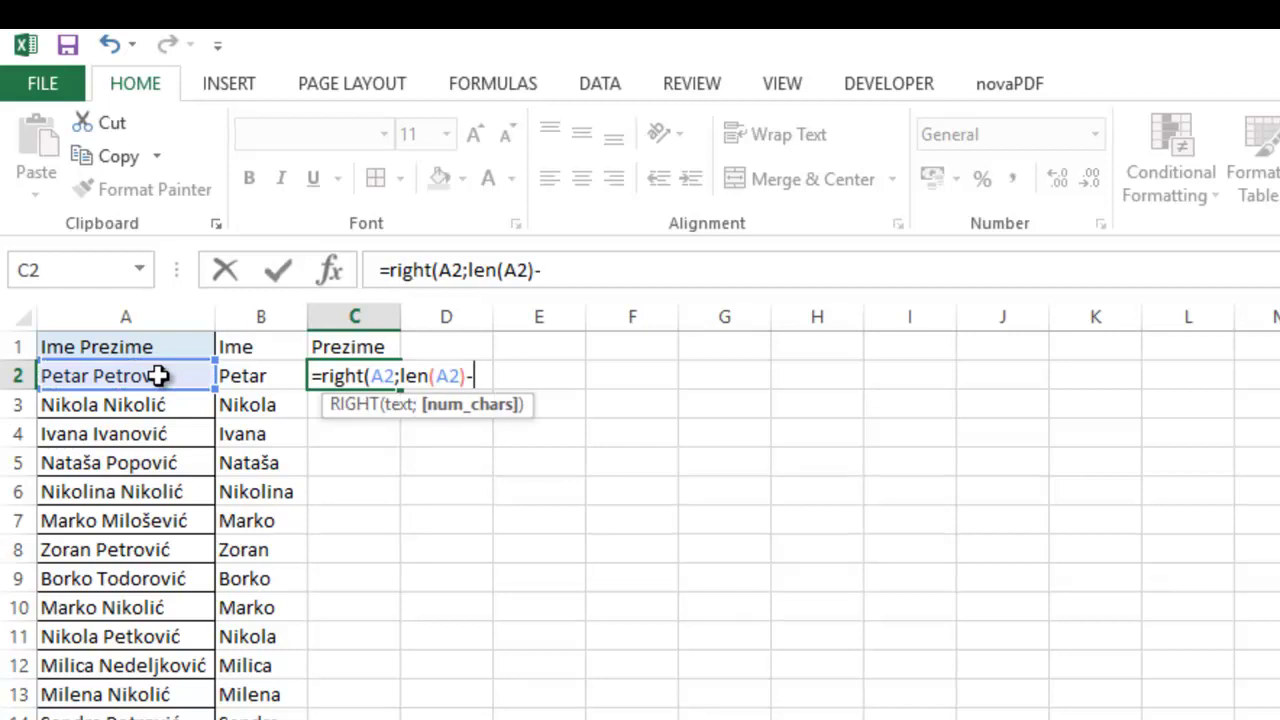
text(find()
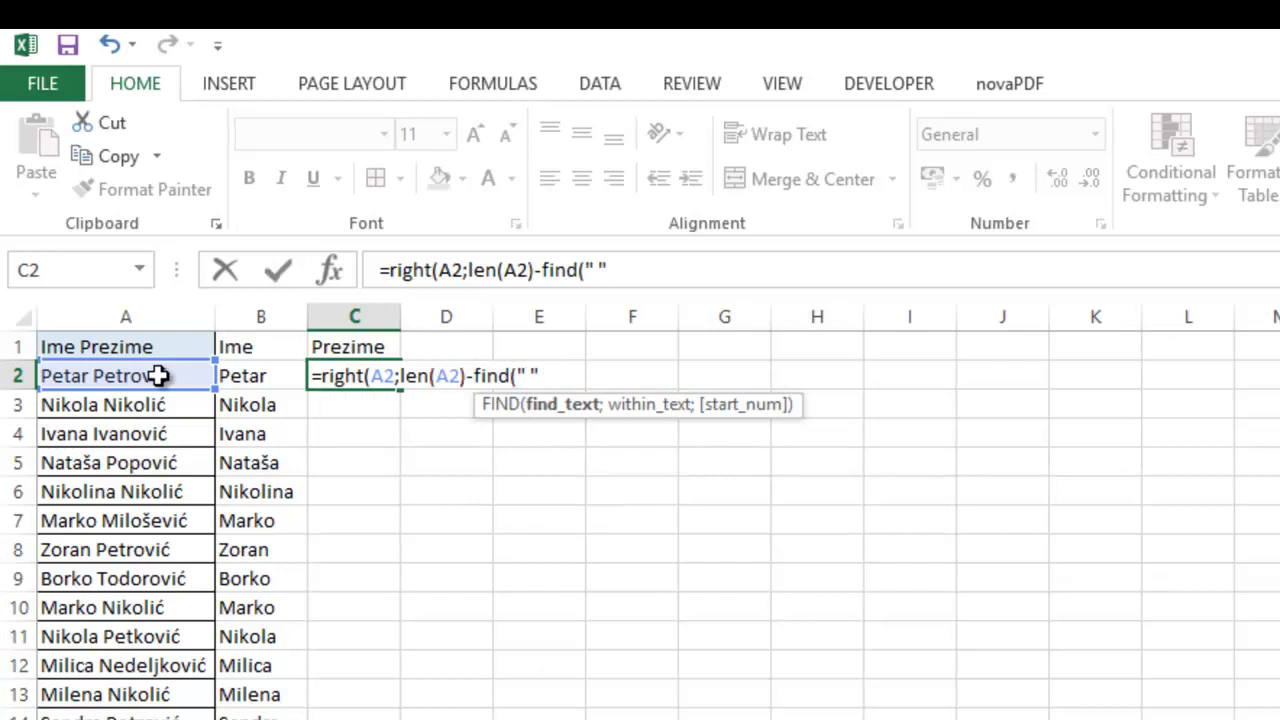
text(" ";)
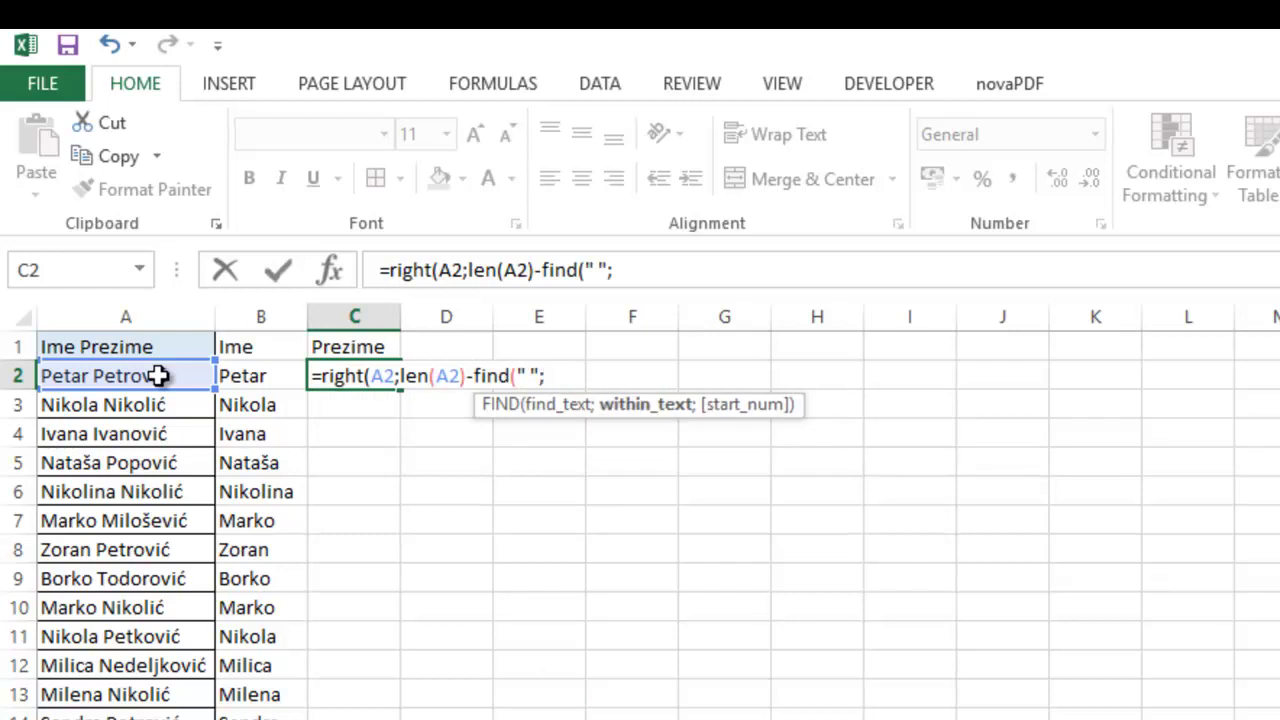
click(160, 375)
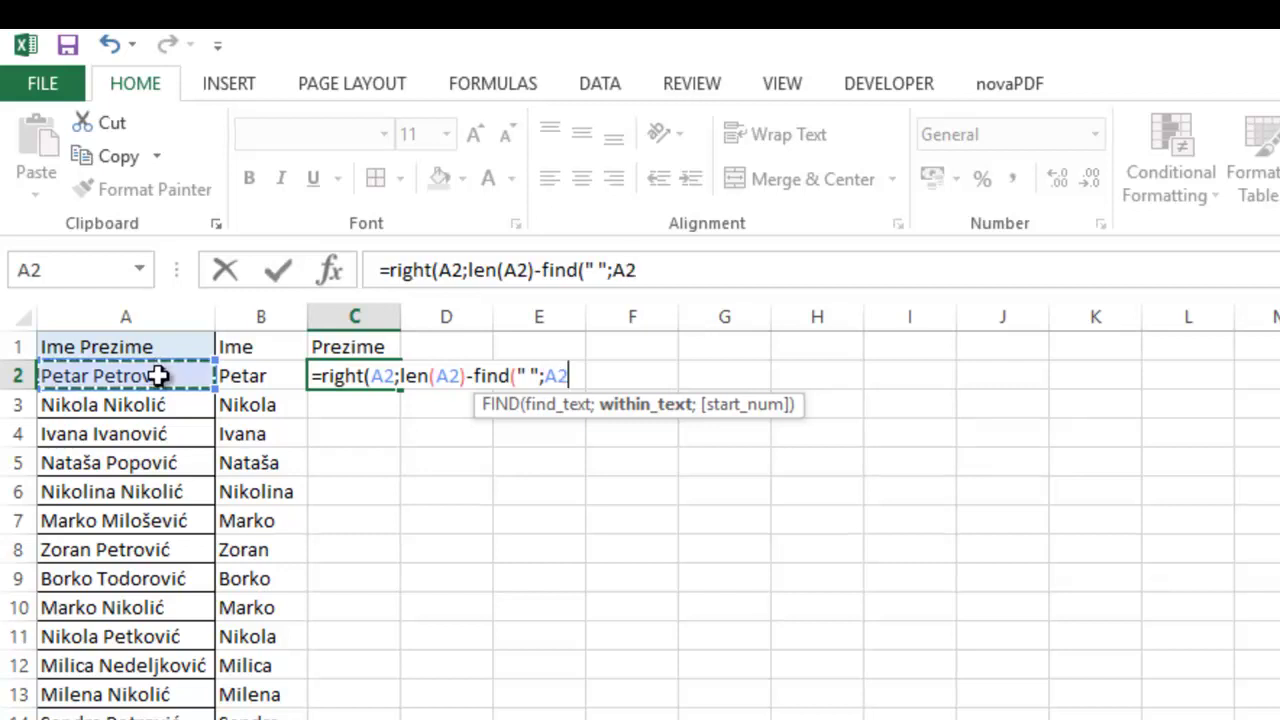
text(;1)
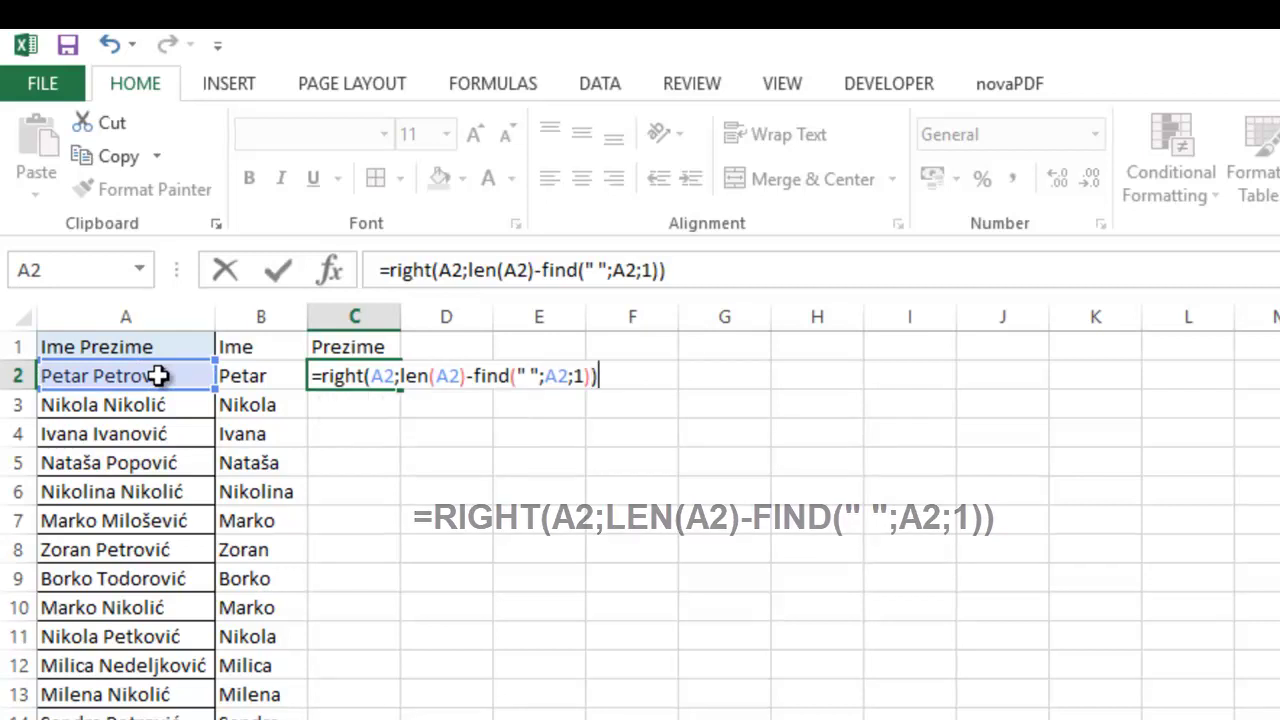
key(Return)
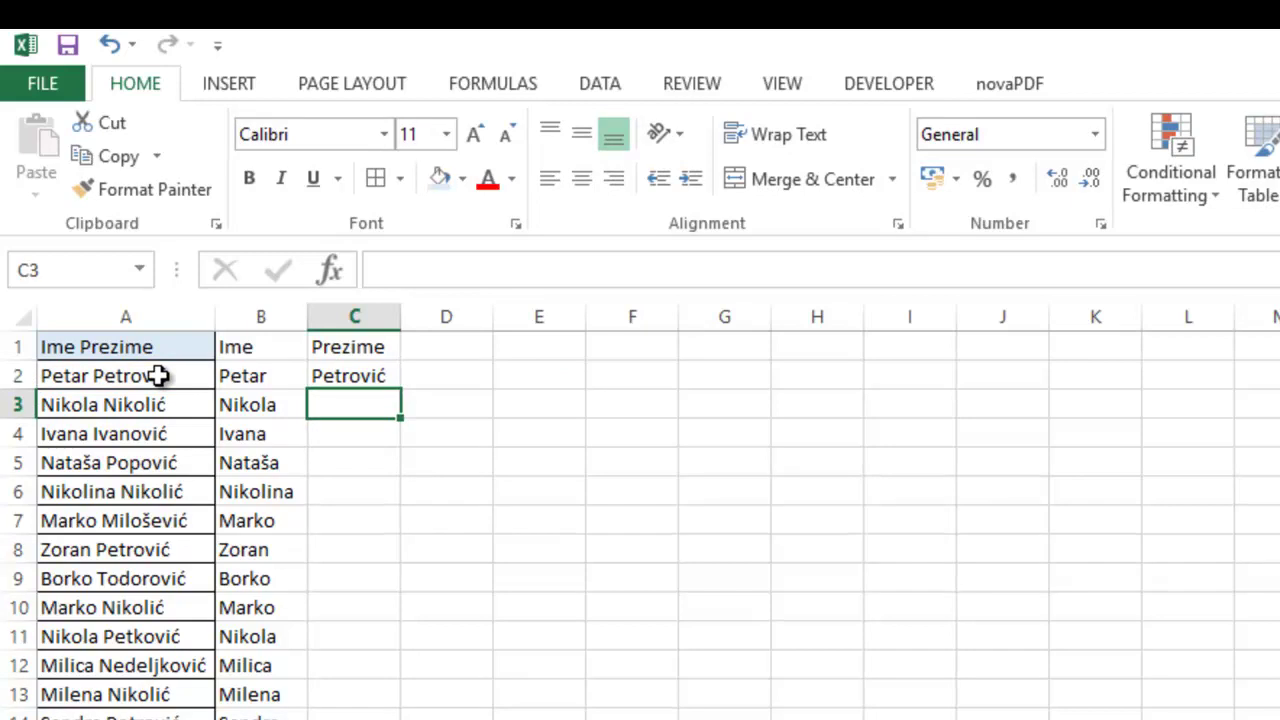
Fill the surname formula from C2 down to C8
key(Up)
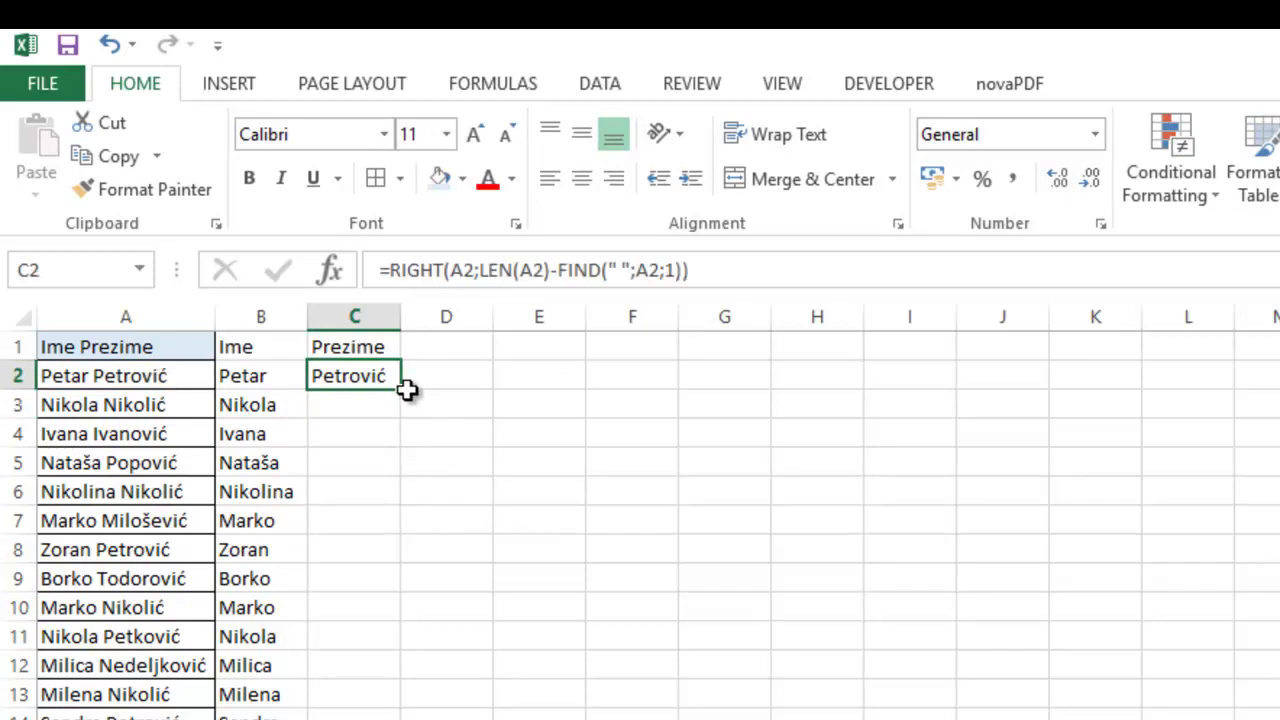
drag(401, 388, 432, 552)
click(600, 465)
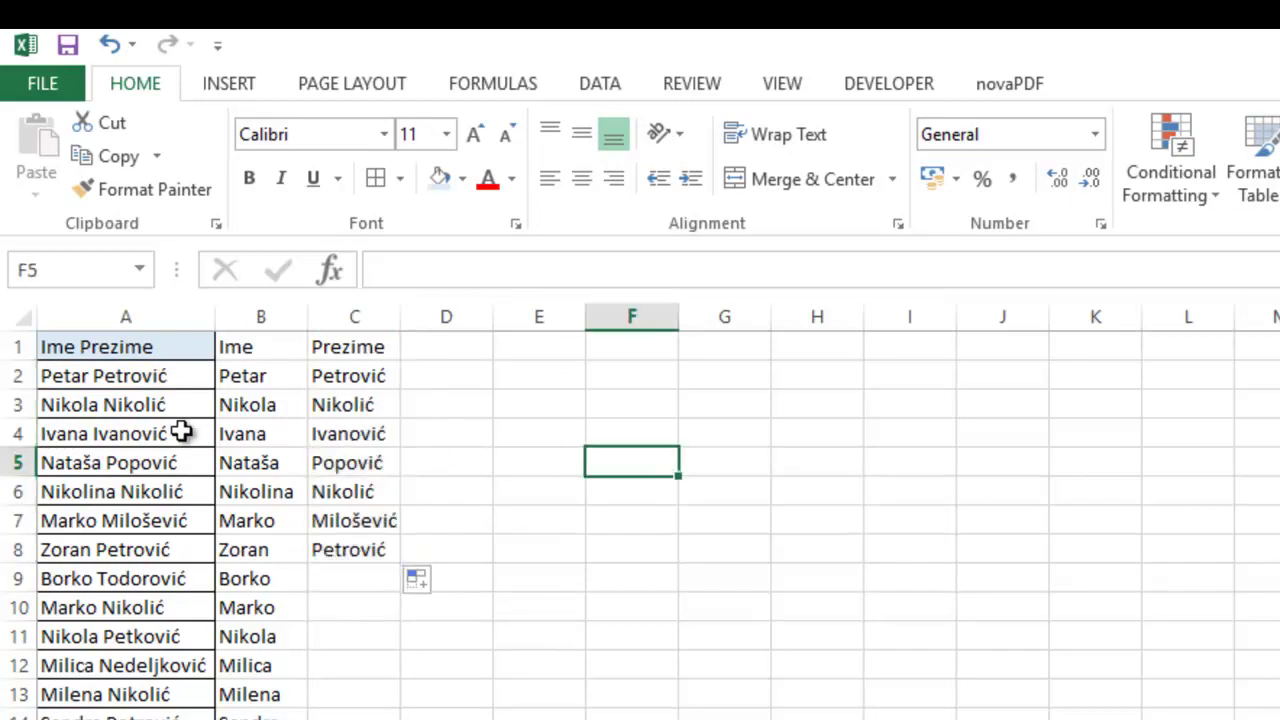
Fill the surname formula from C8 down to the end of the list and widen column C to fit the surnames
click(381, 548)
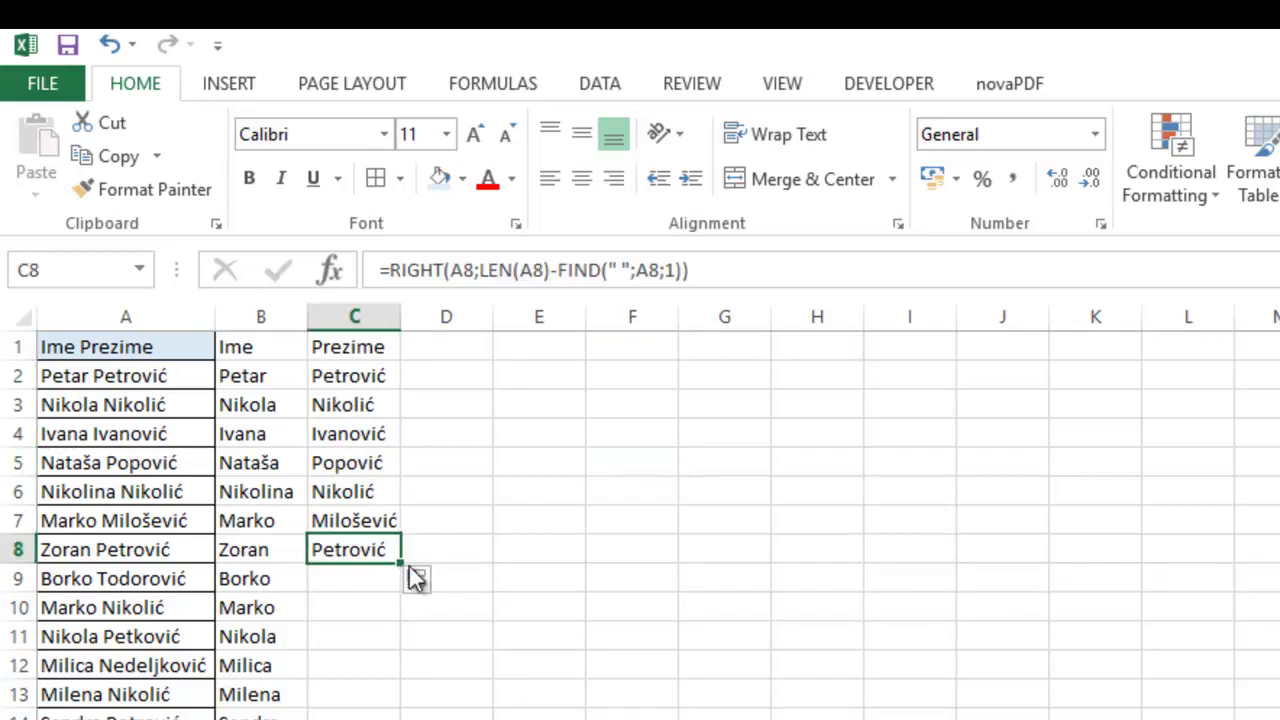
double_click(403, 562)
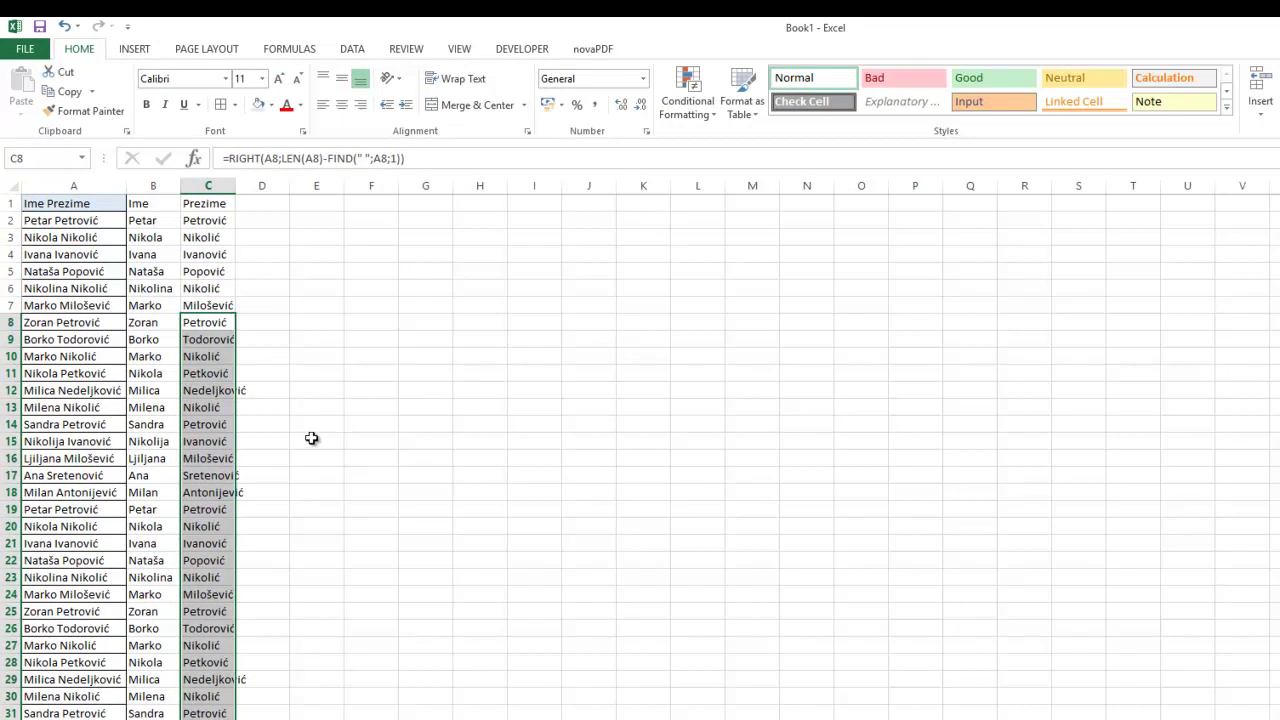
click(310, 439)
drag(235, 185, 264, 186)
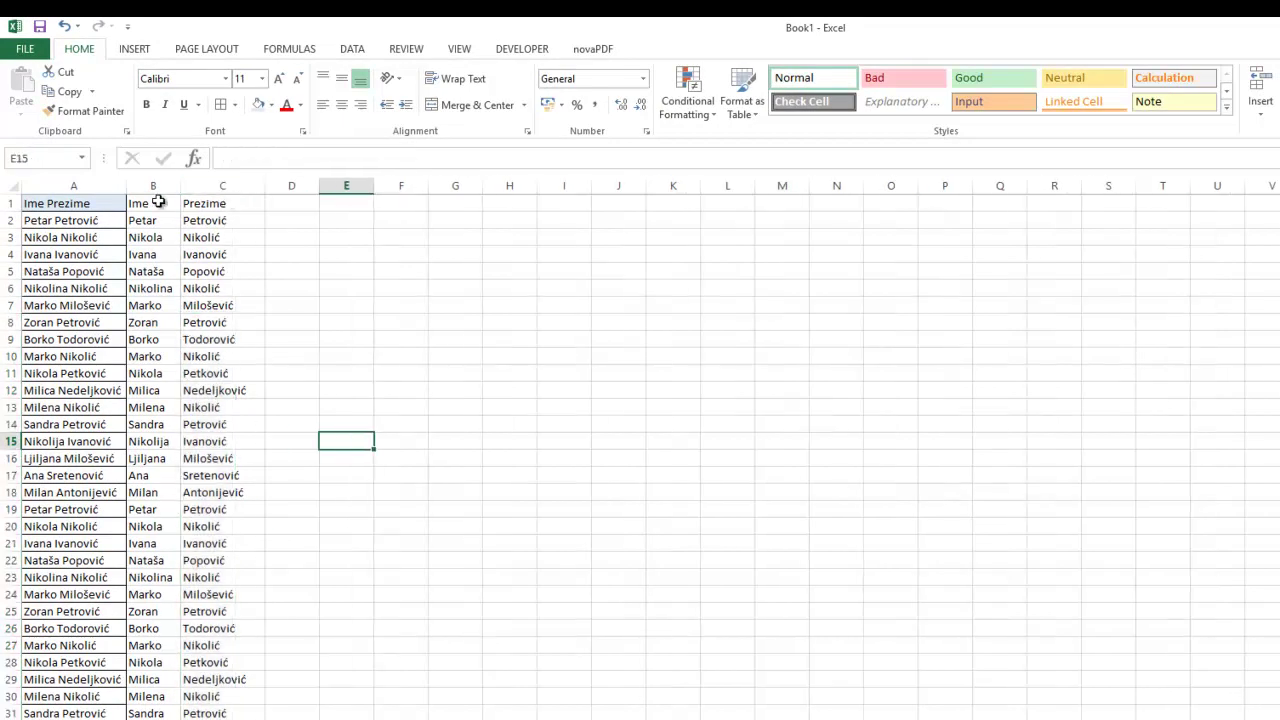
Select cell B1, find and open the On-Screen Keyboard, and move it beside the name columns
click(155, 202)
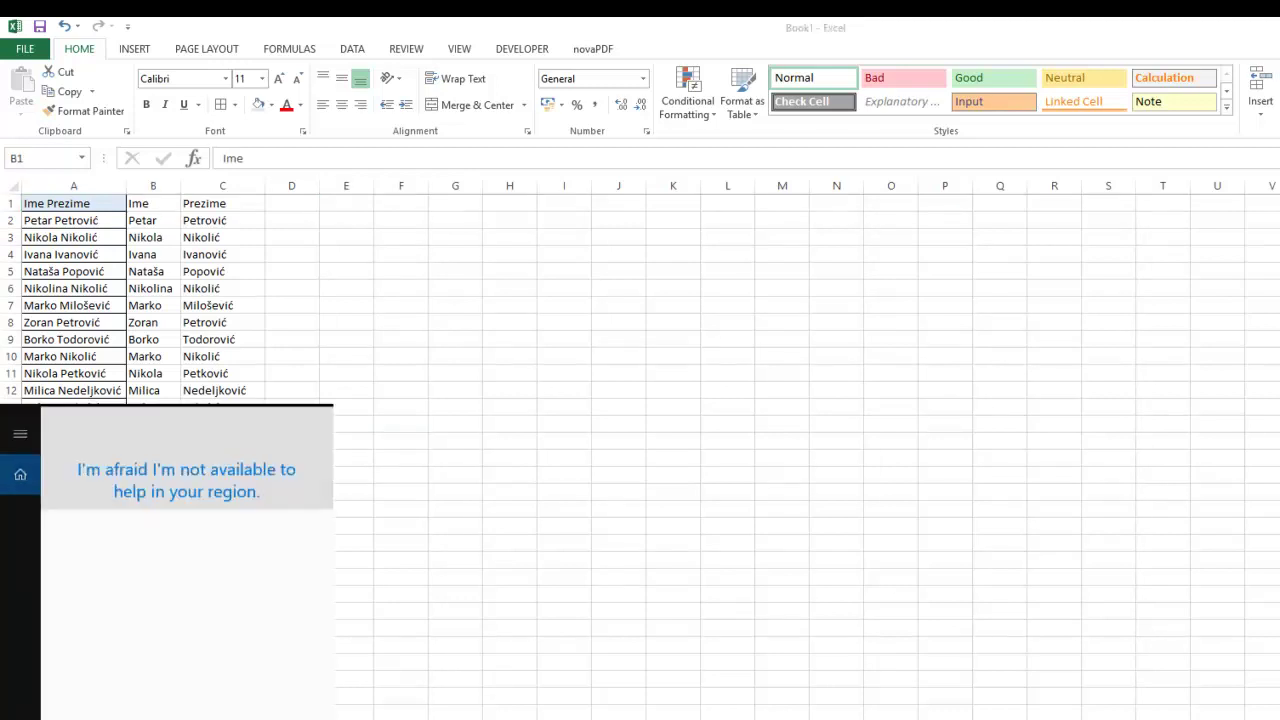
text(key)
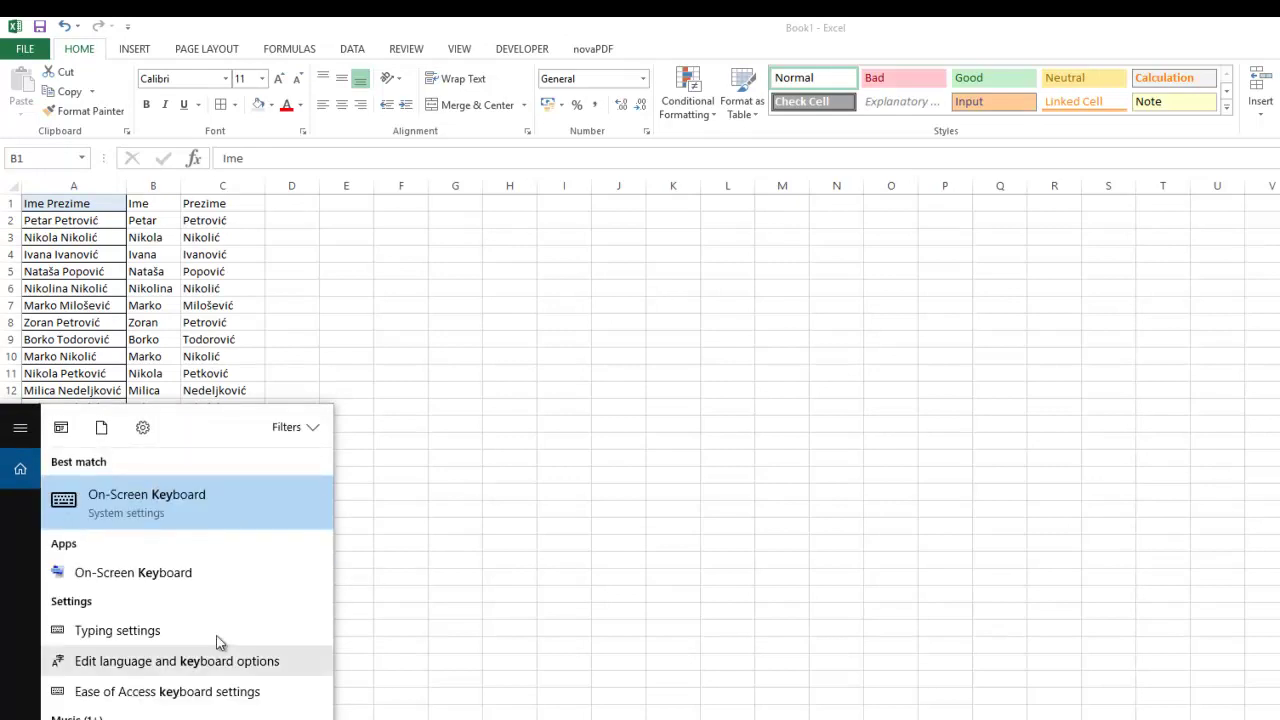
click(137, 574)
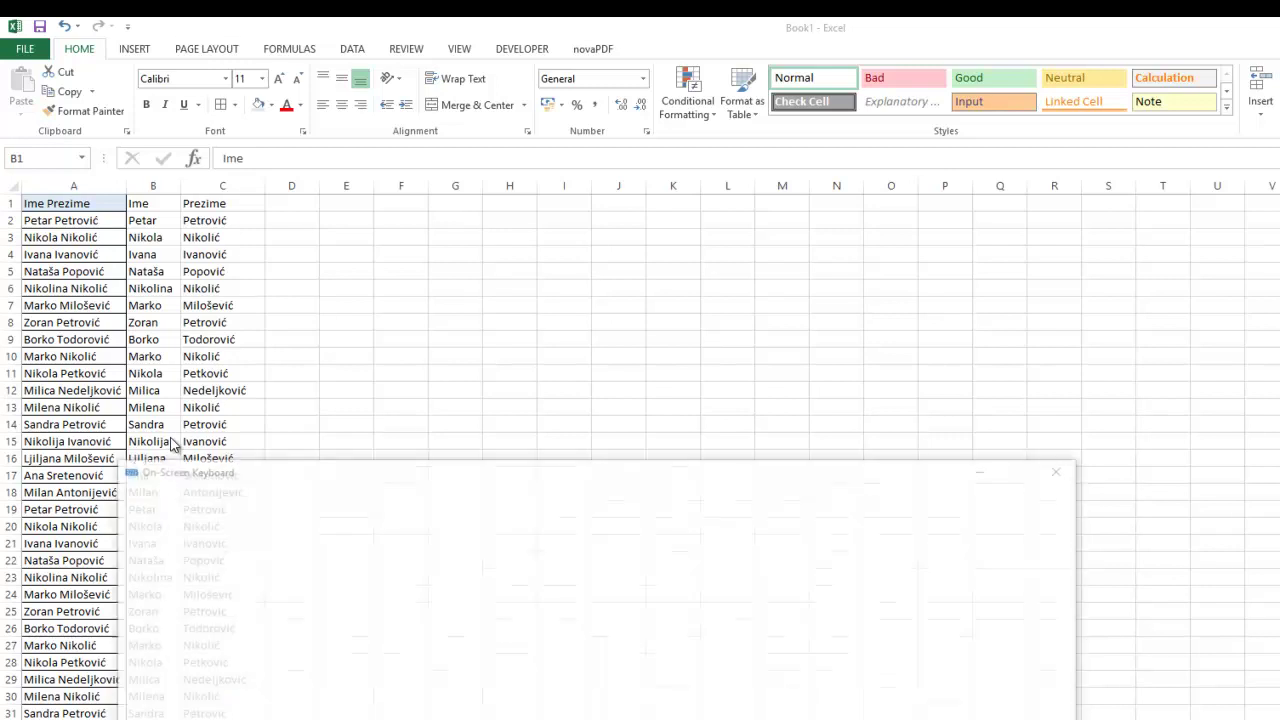
drag(286, 470, 536, 299)
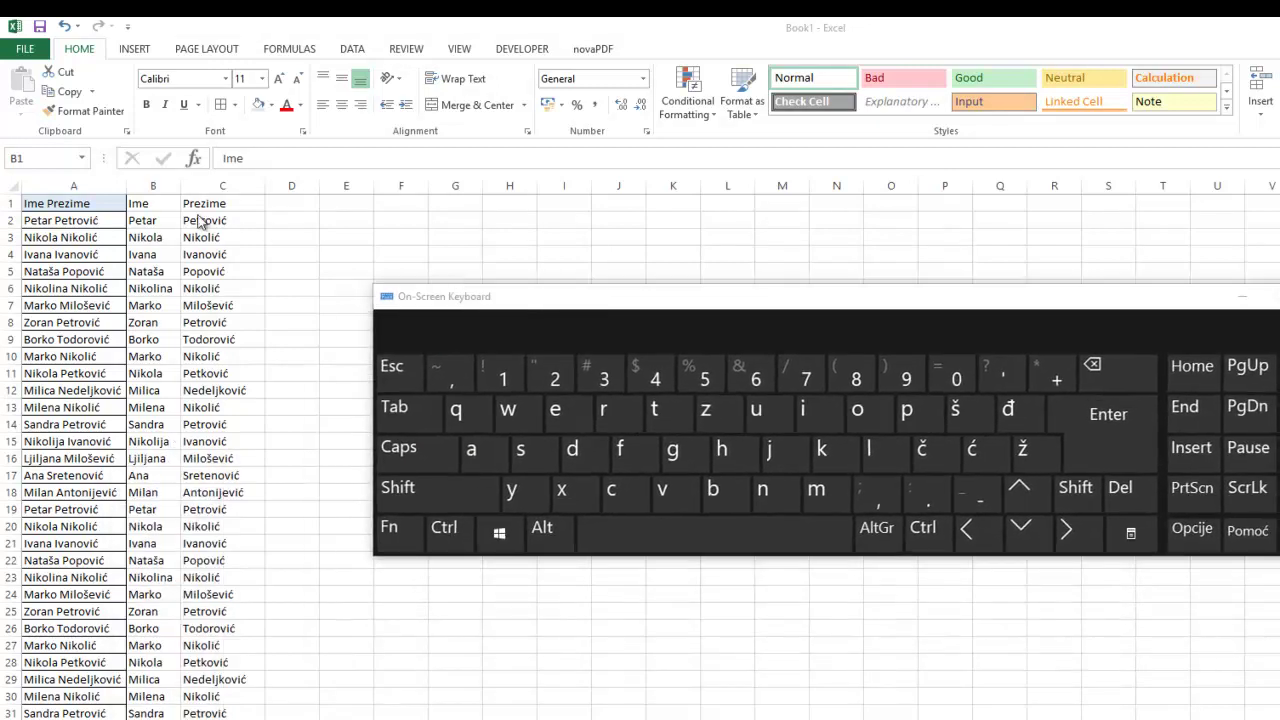
Add borders to all cells from B1 to the last used cell of column C and fill headers B1:C1 light blue like A1
click(450, 545)
click(434, 494)
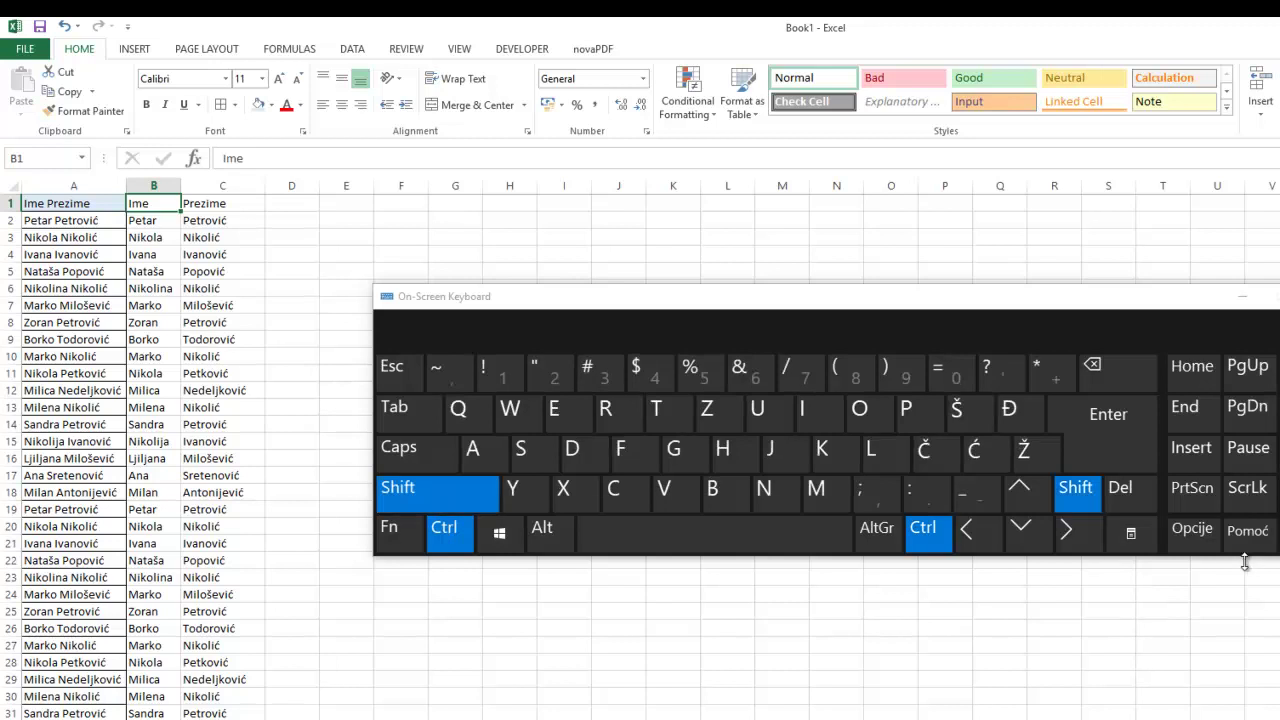
click(1185, 410)
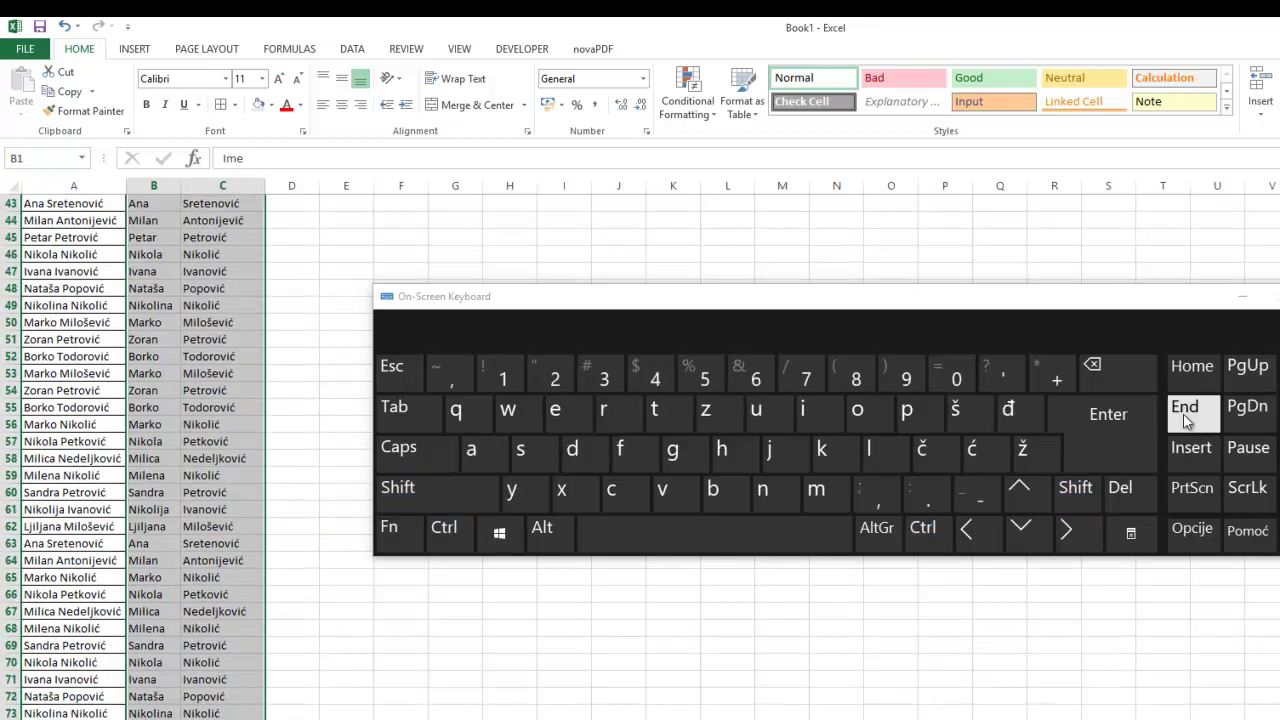
click(1242, 296)
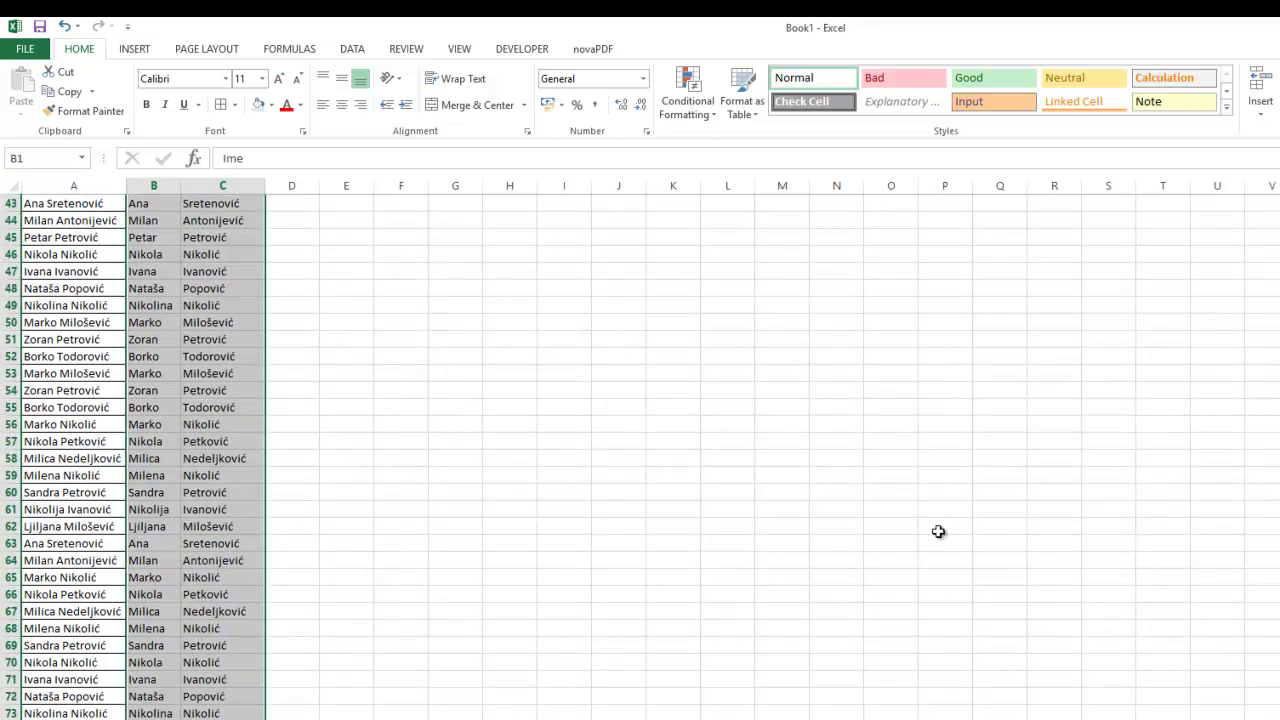
click(216, 108)
click(316, 323)
drag(218, 204, 165, 203)
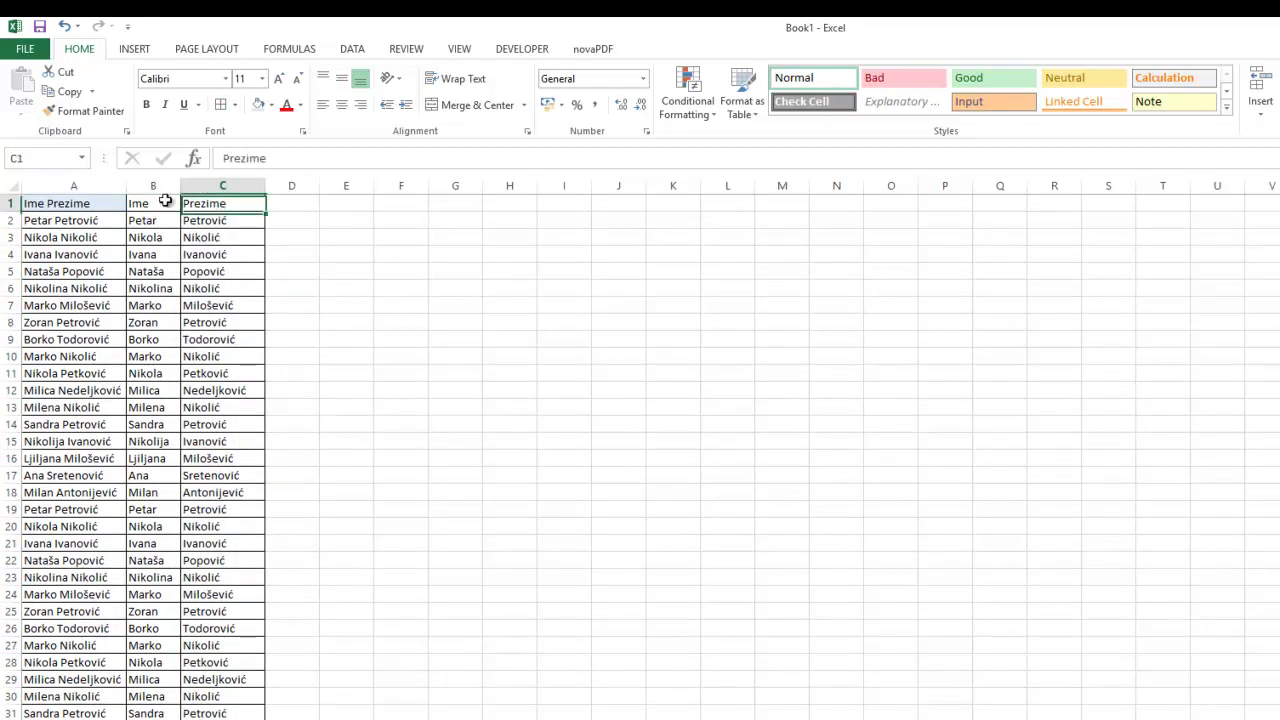
click(278, 305)
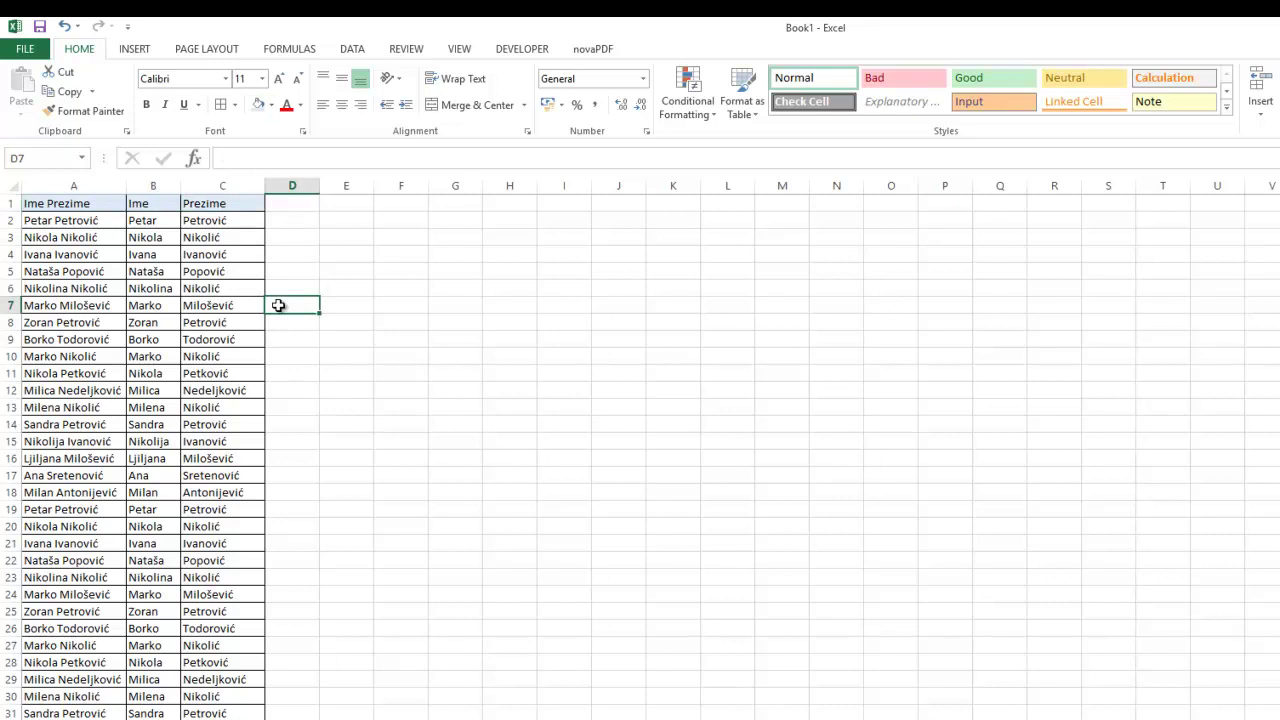
Examine how the first-name formulas in B2 and B7 refer to the full names in column A, leaving the formulas unedited
click(150, 218)
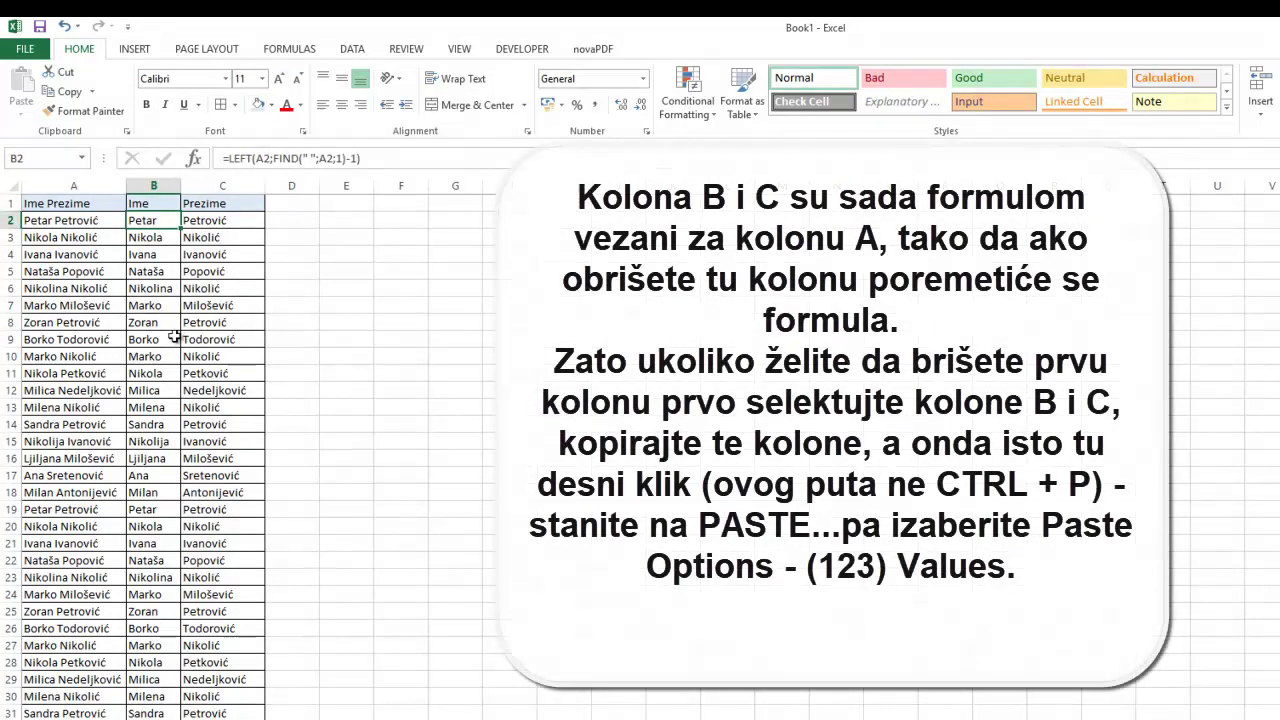
click(170, 303)
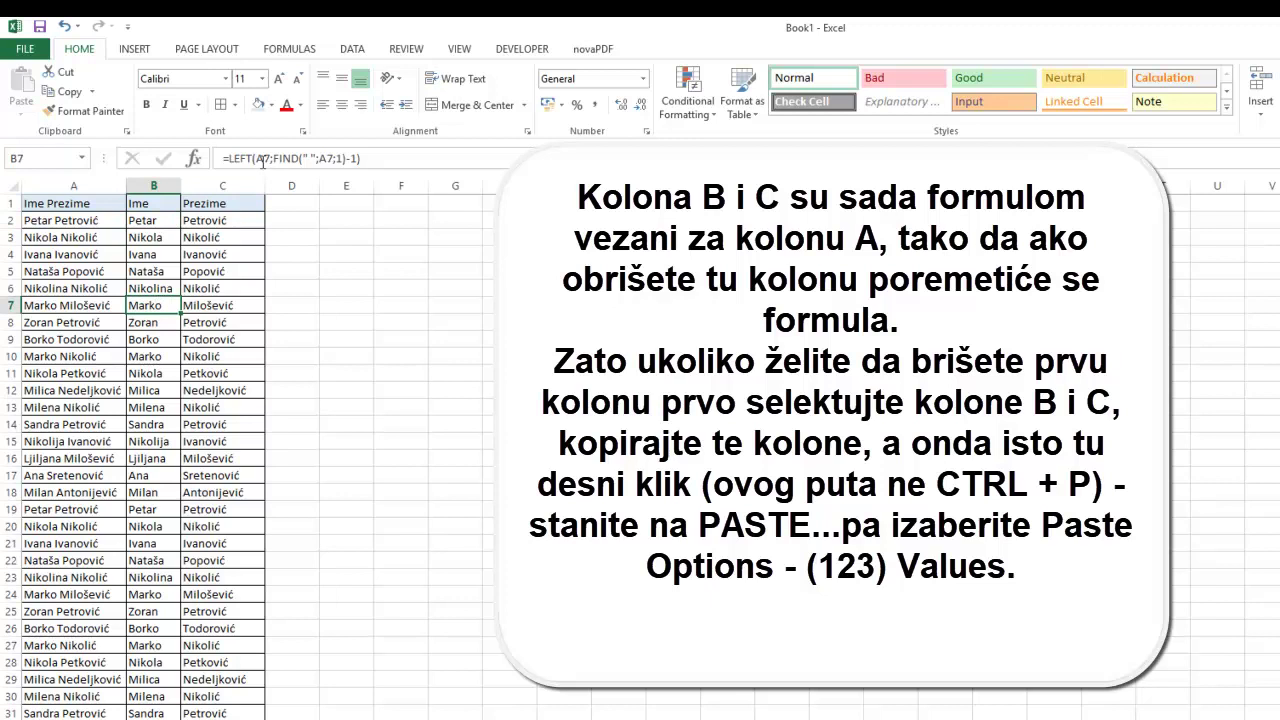
click(158, 221)
drag(256, 160, 268, 158)
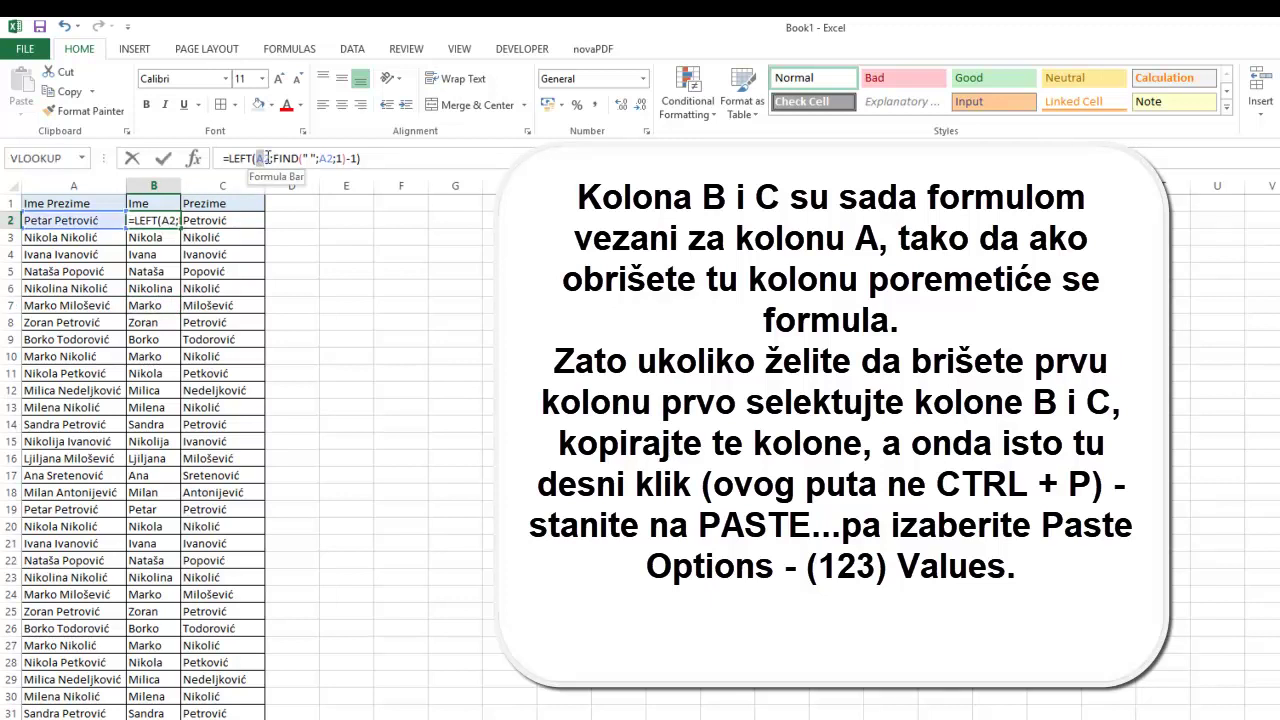
click(75, 224)
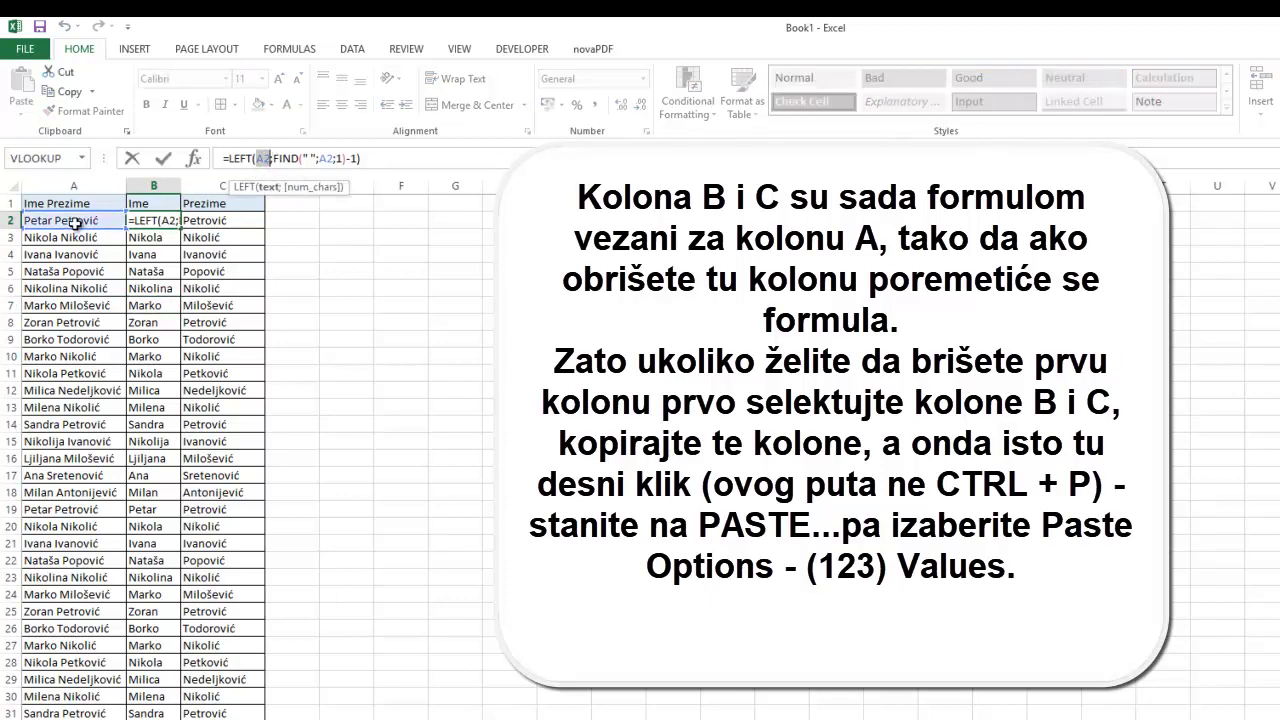
click(70, 267)
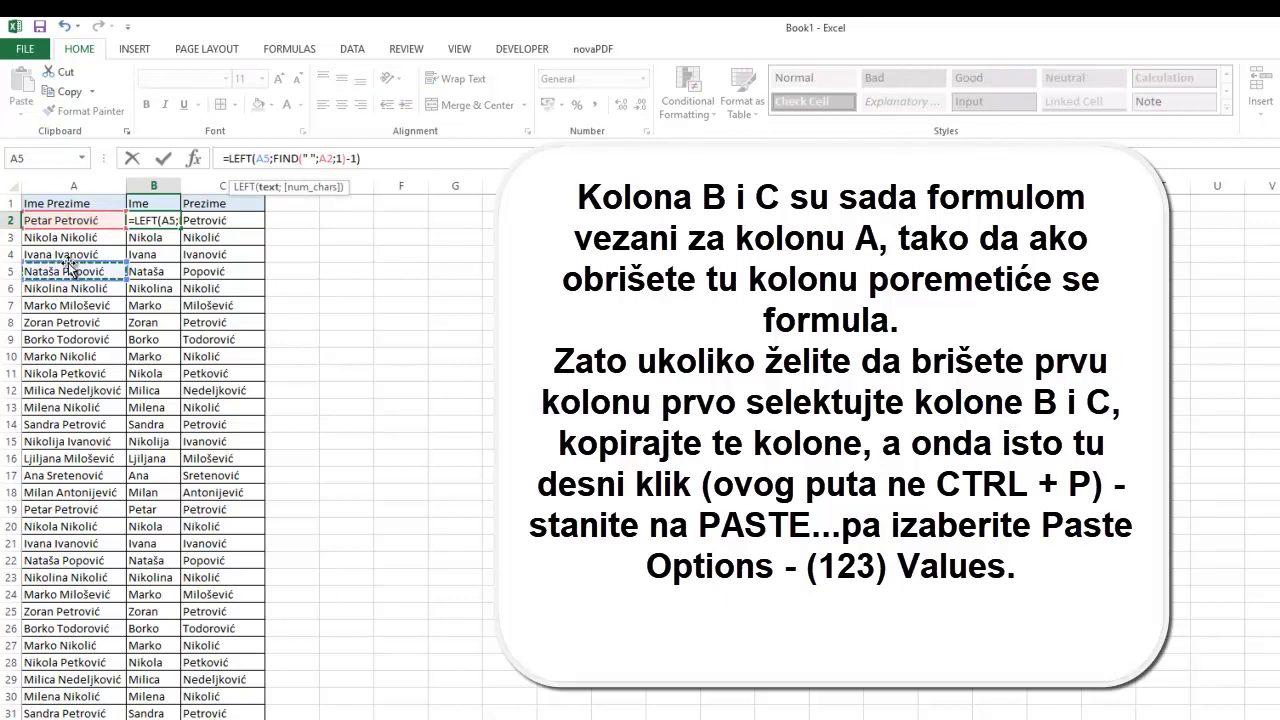
key(Escape)
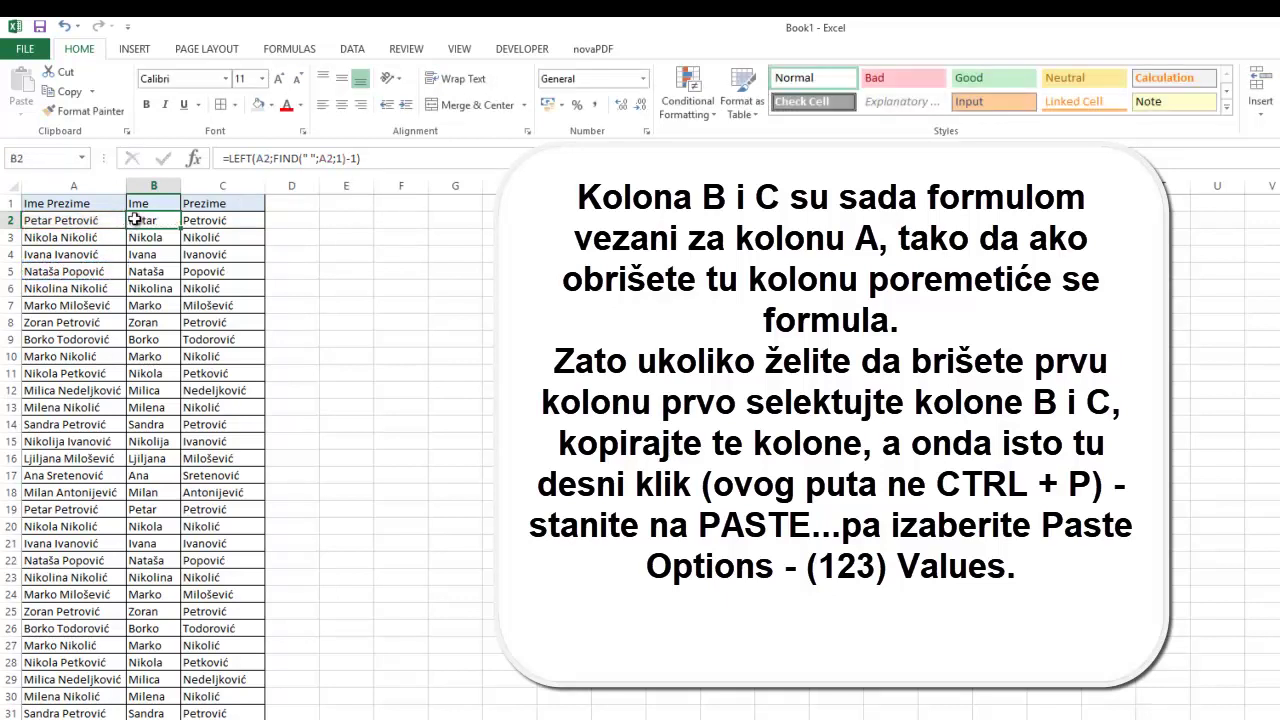
Try clearing A2 and deleting column A to test the effect on the name formulas, and undo both changes
click(55, 220)
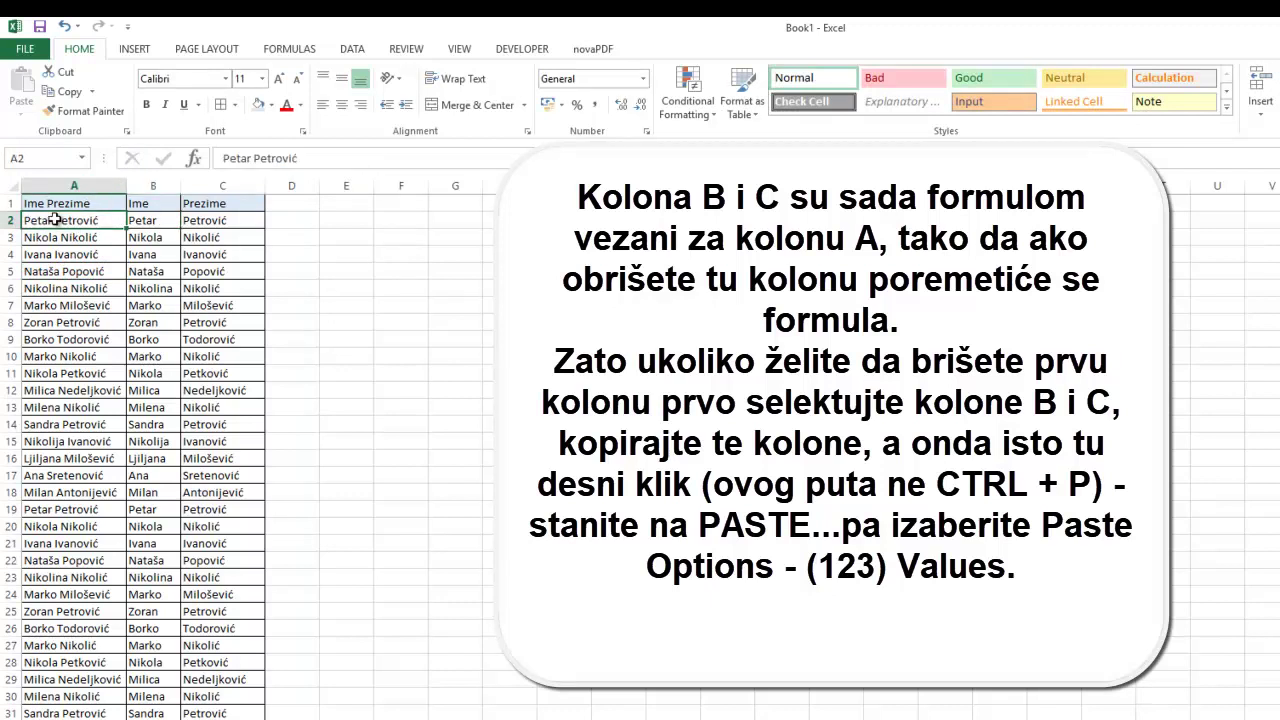
key(Delete)
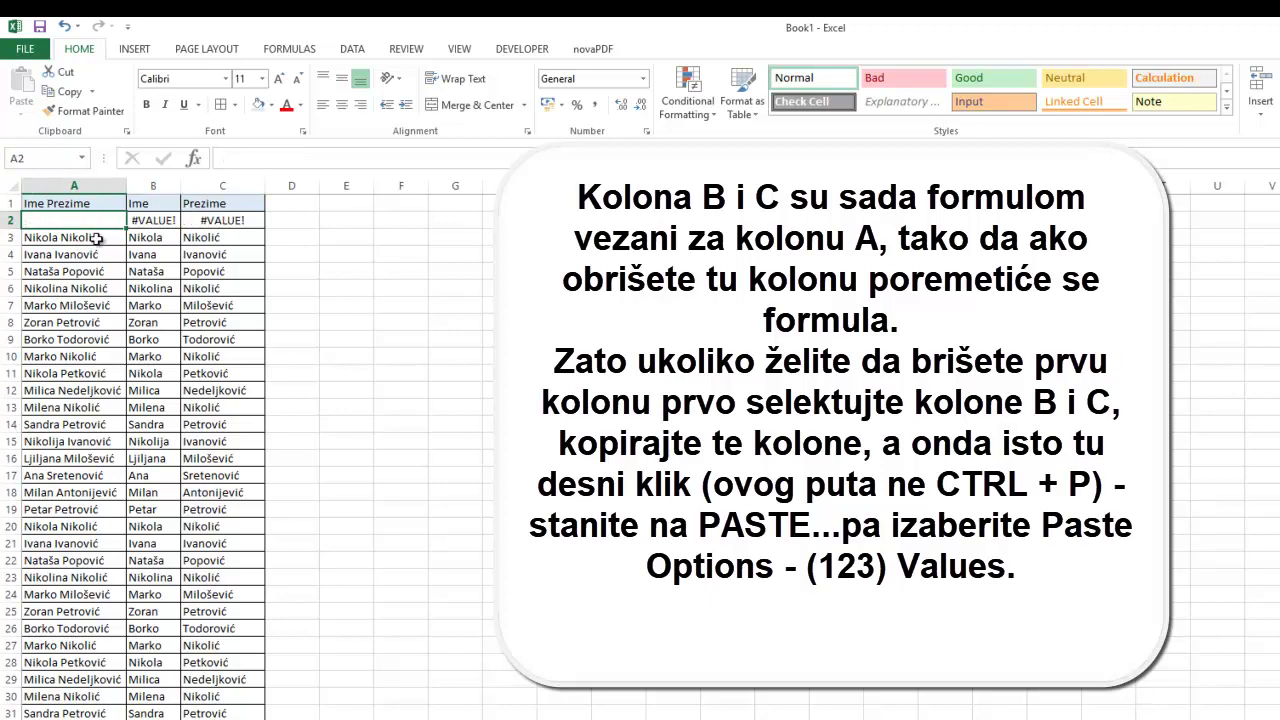
click(91, 183)
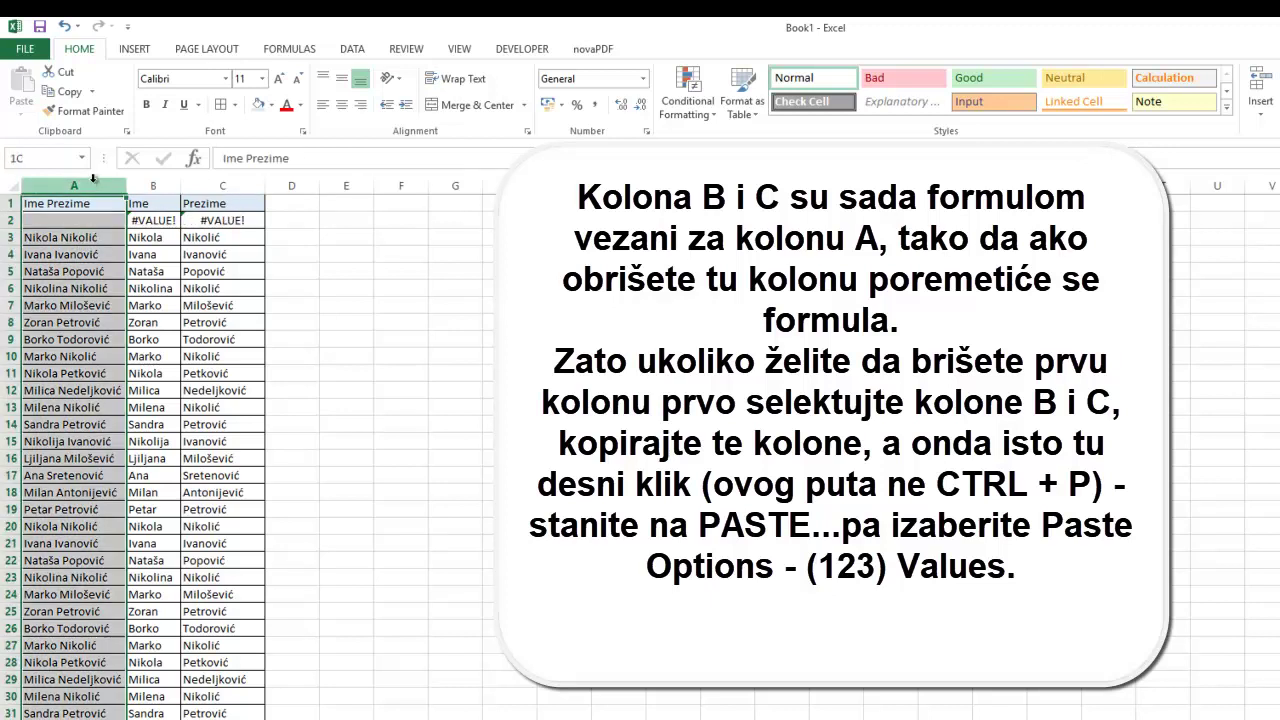
right_click(91, 181)
click(118, 326)
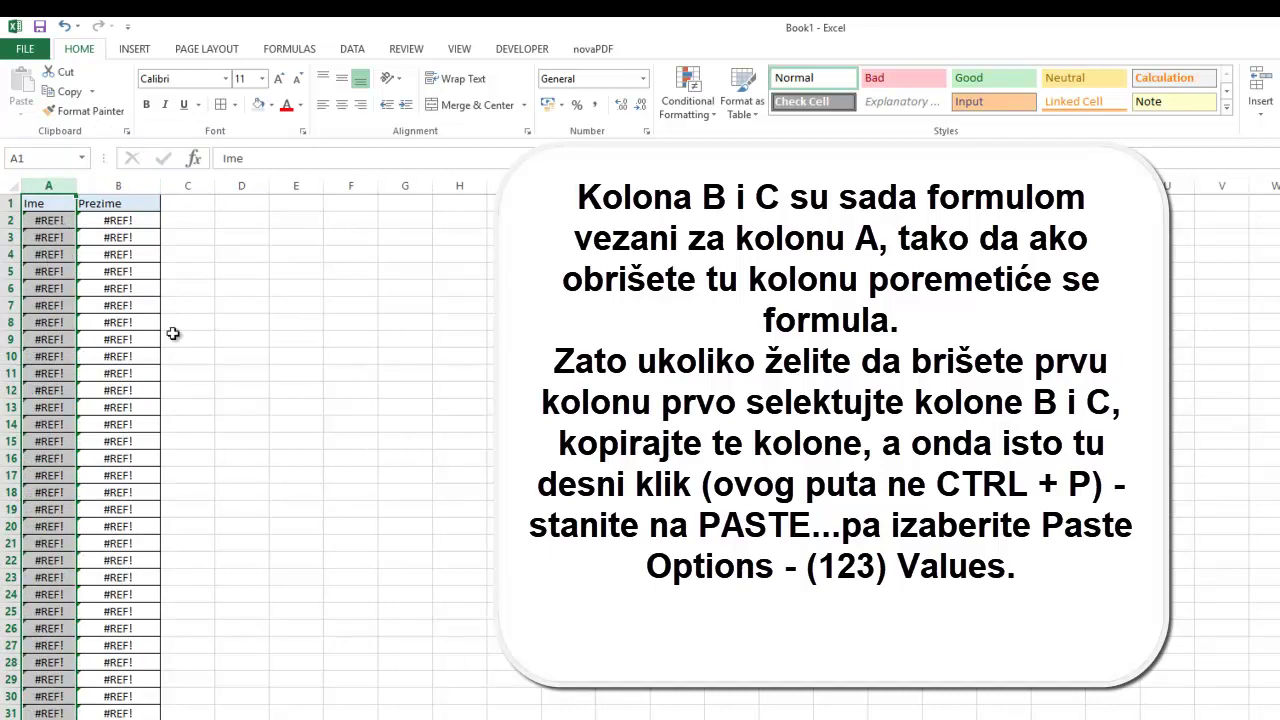
click(124, 323)
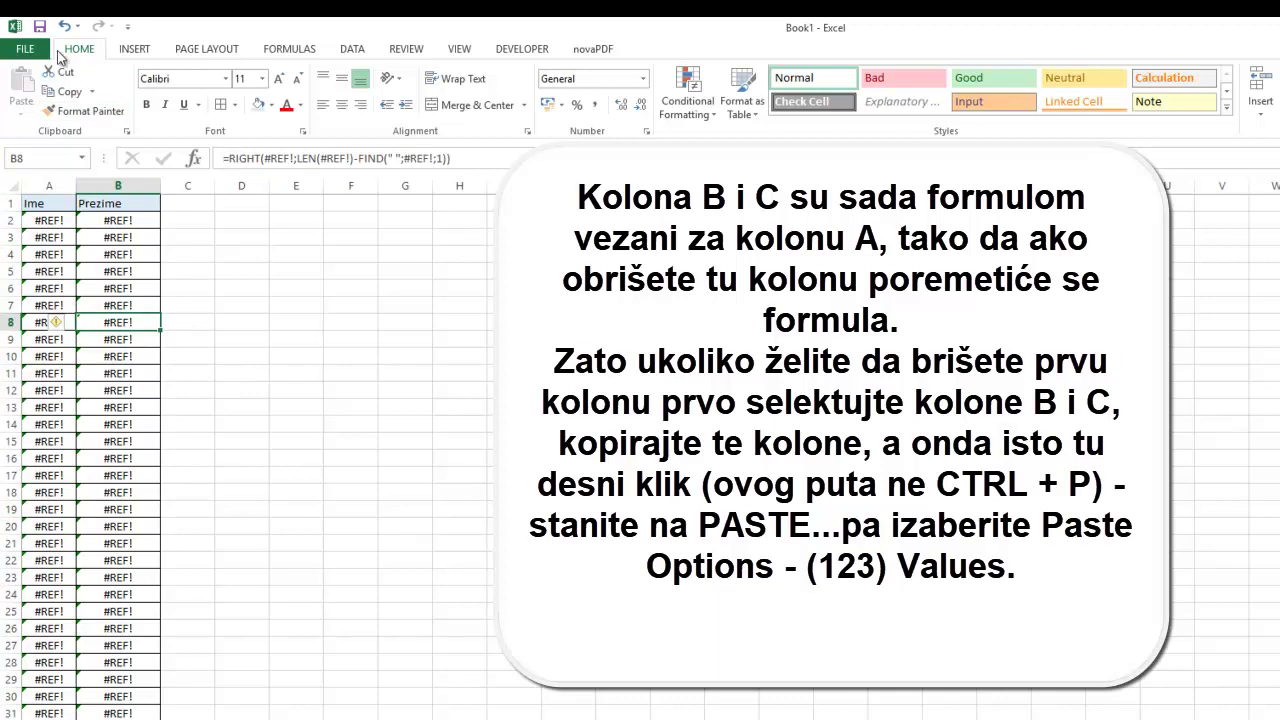
click(64, 26)
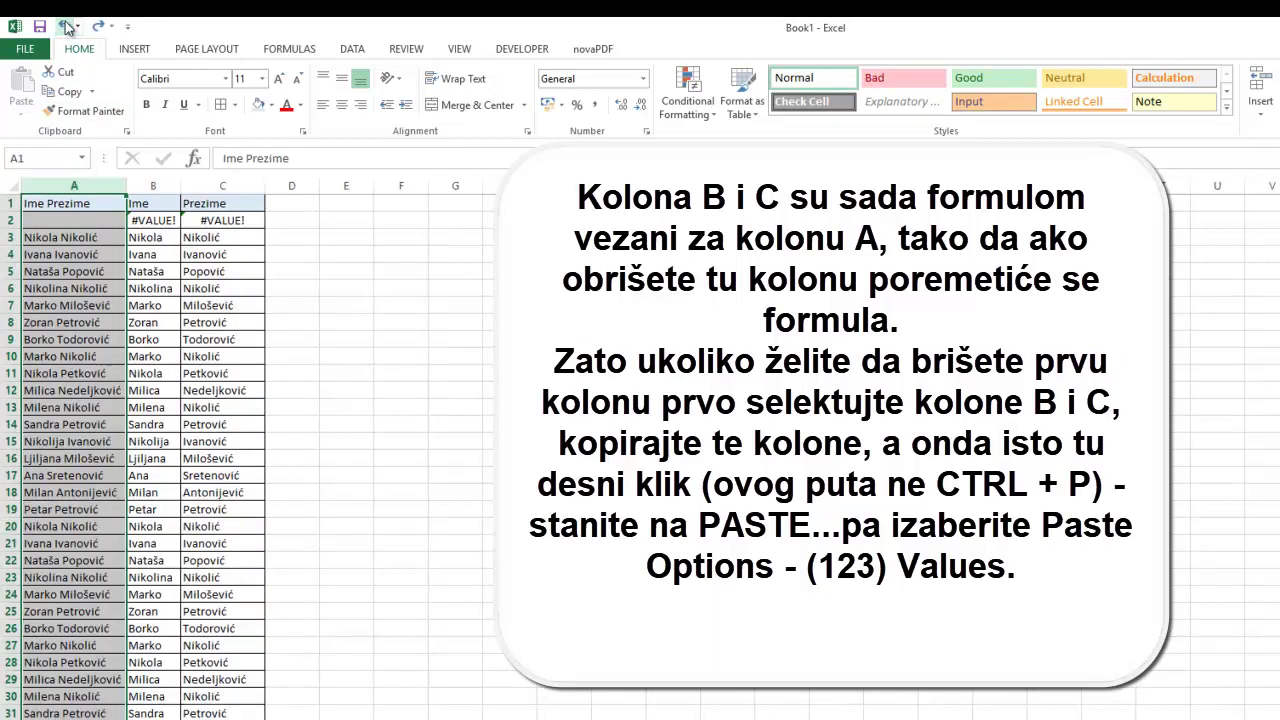
click(64, 26)
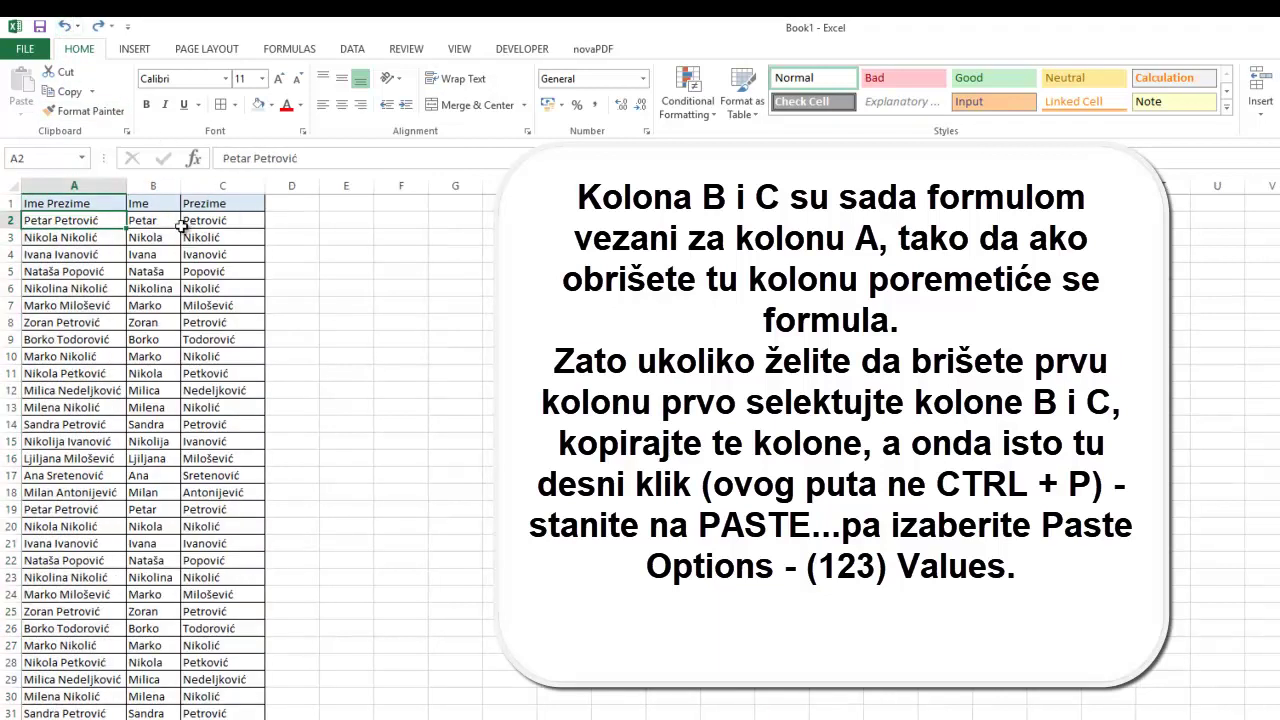
Copy the first-name and surname cells from B1 down to the last filled row of column C
click(150, 201)
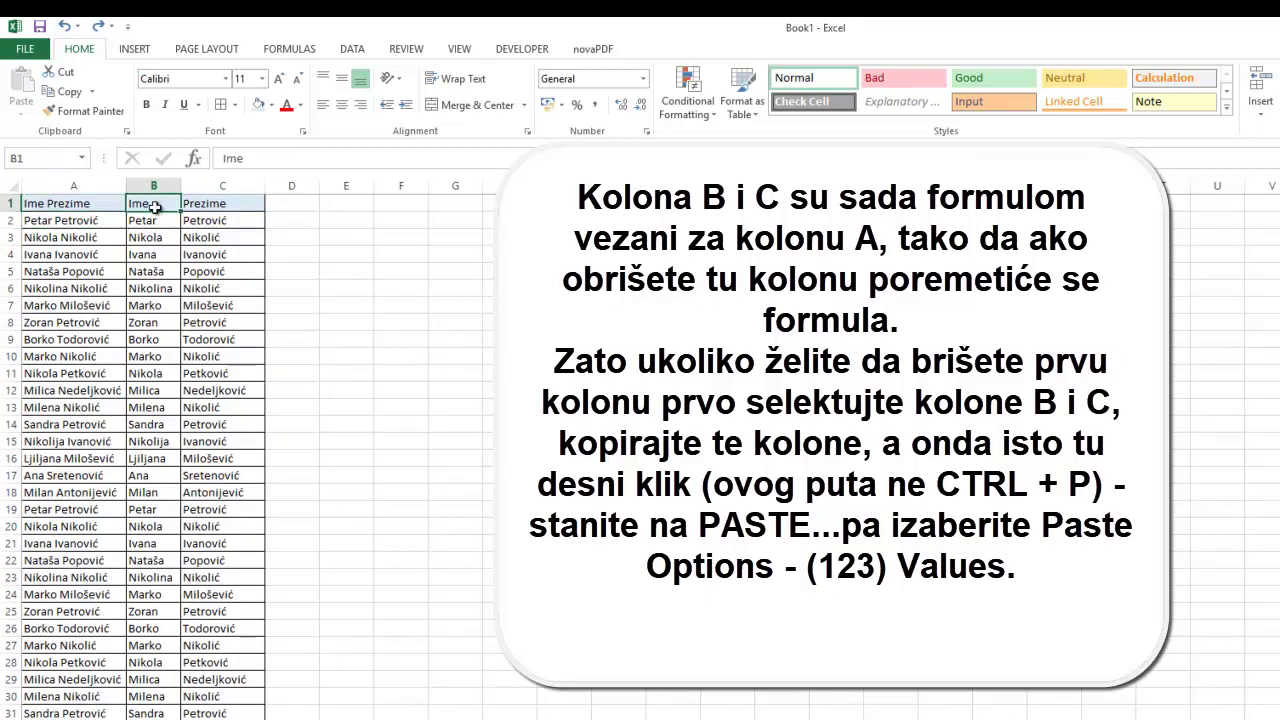
drag(148, 199, 258, 718)
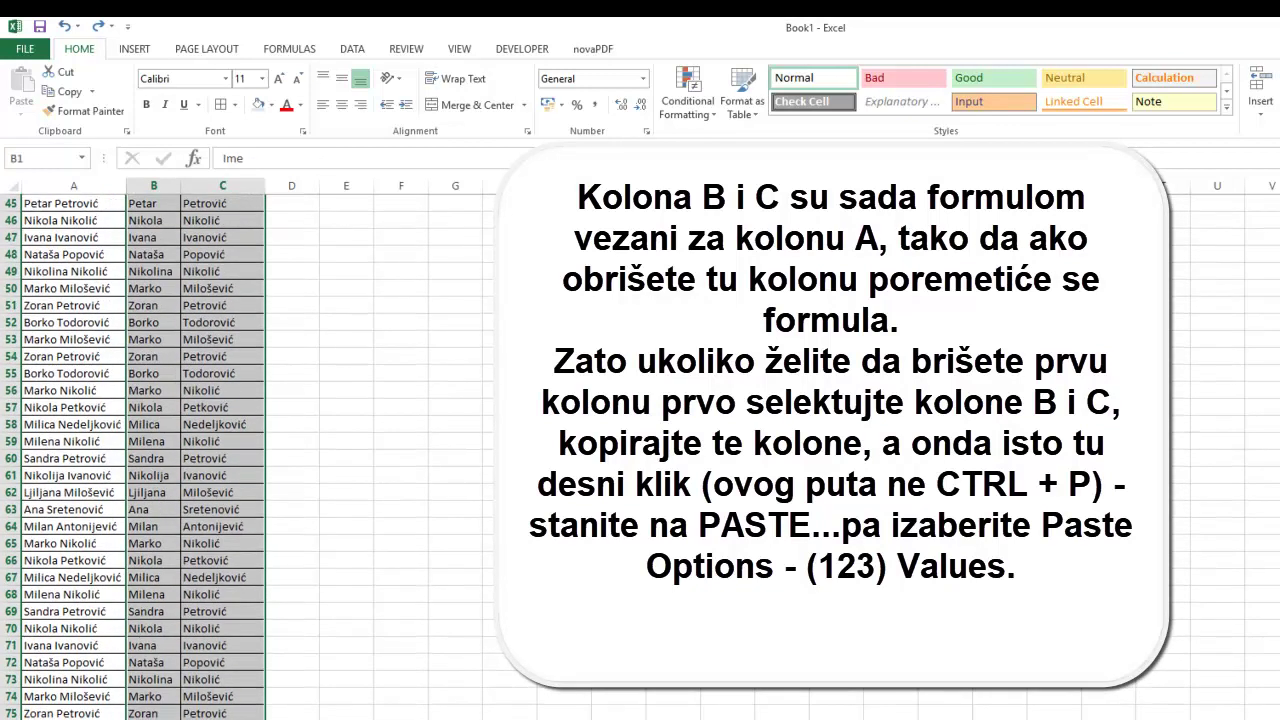
scroll(291, 551, up, 15)
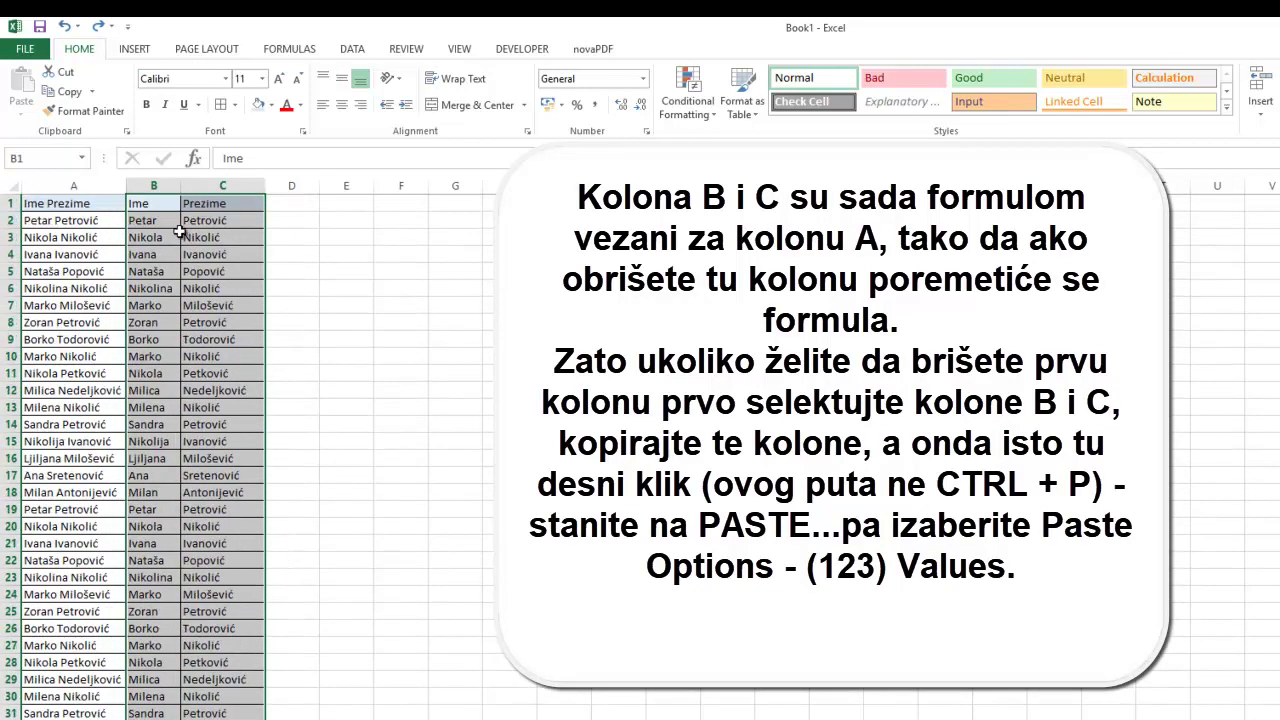
right_click(178, 214)
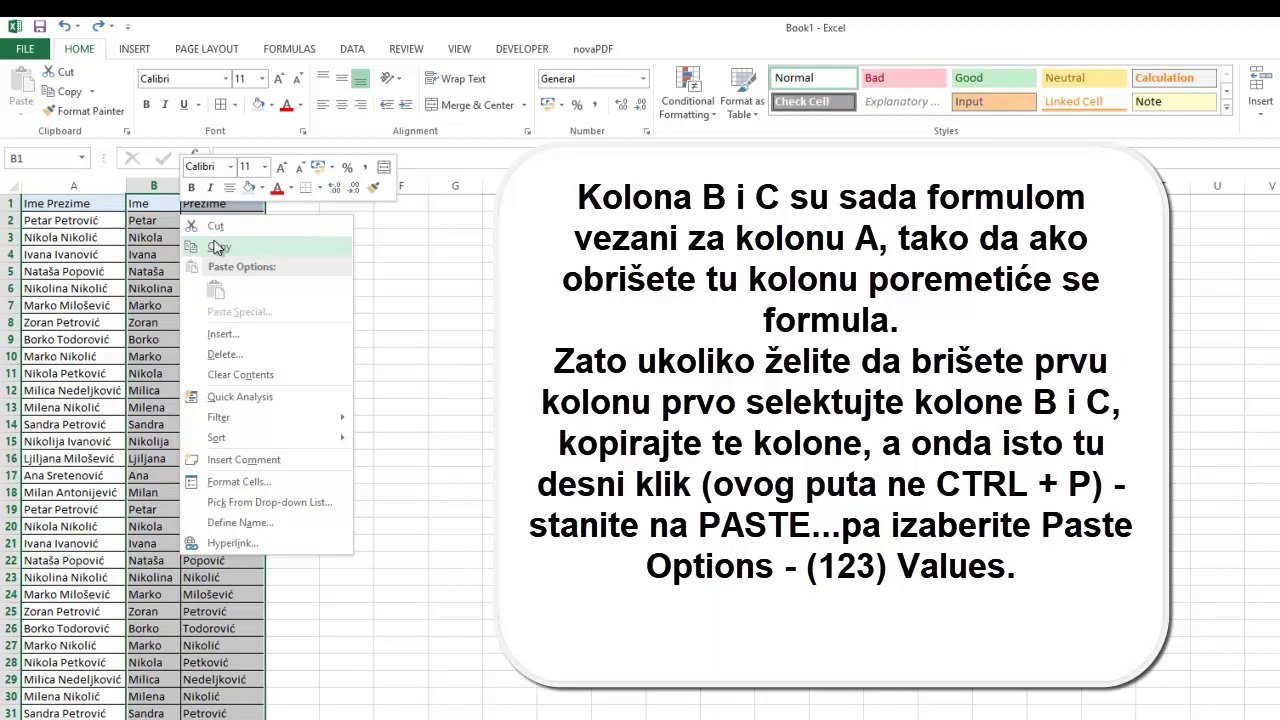
click(218, 247)
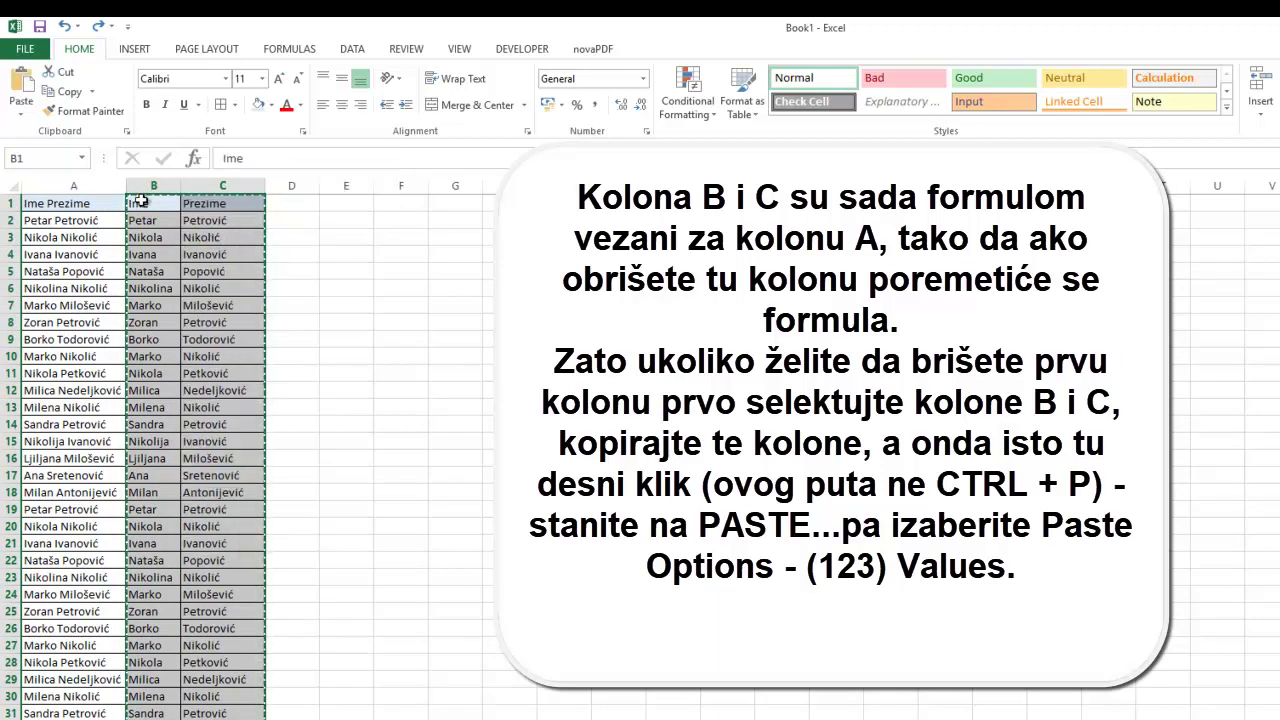
Paste the copied cells over themselves from B1 as values only and check the contents of B2 and C2
click(140, 202)
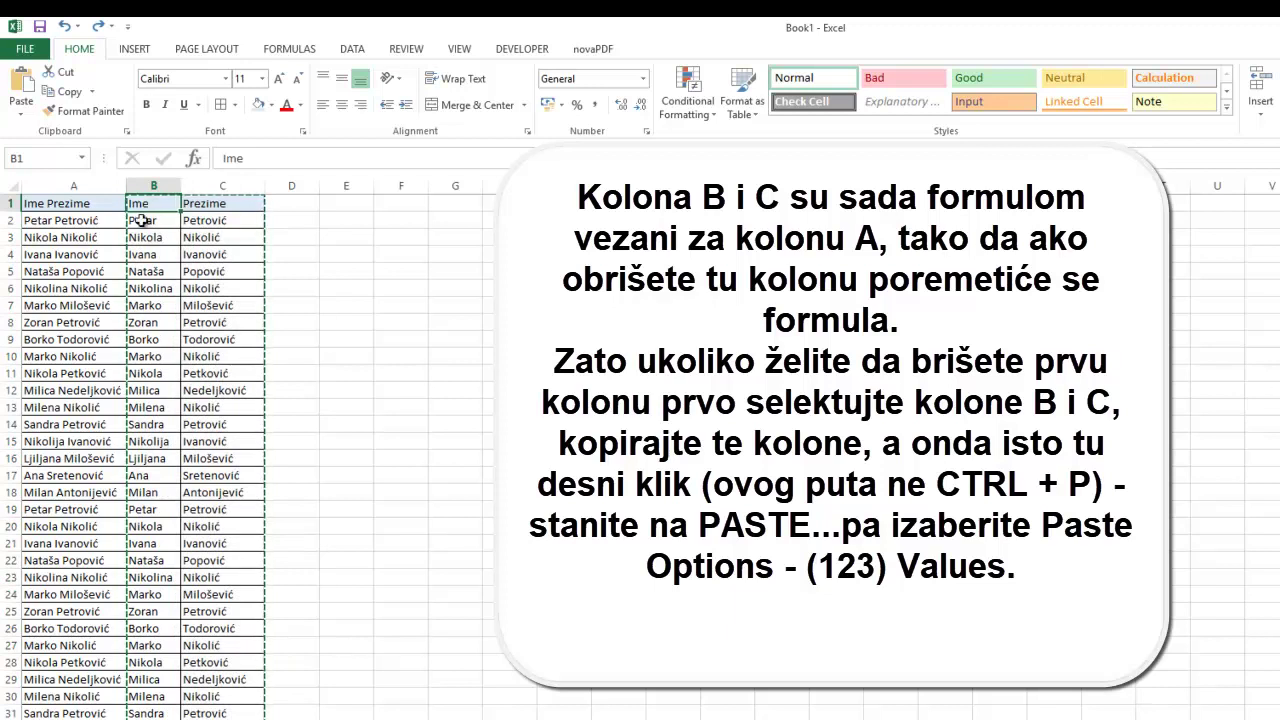
click(142, 220)
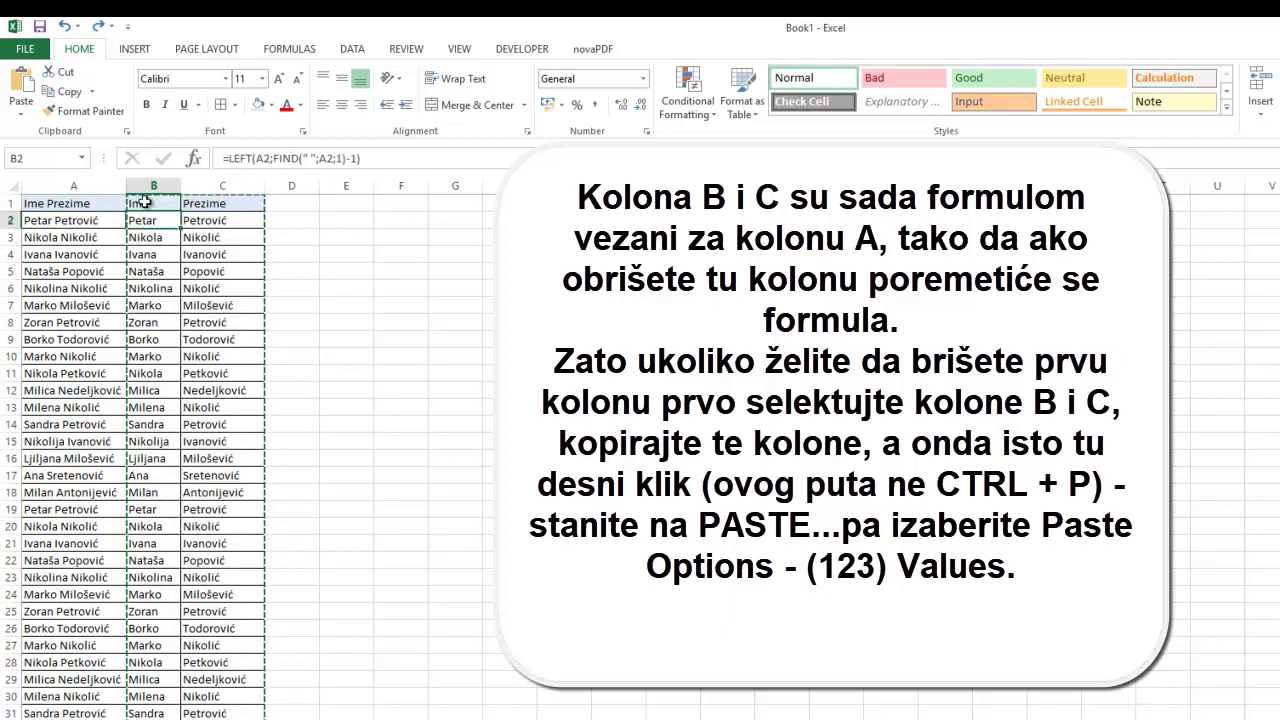
click(145, 202)
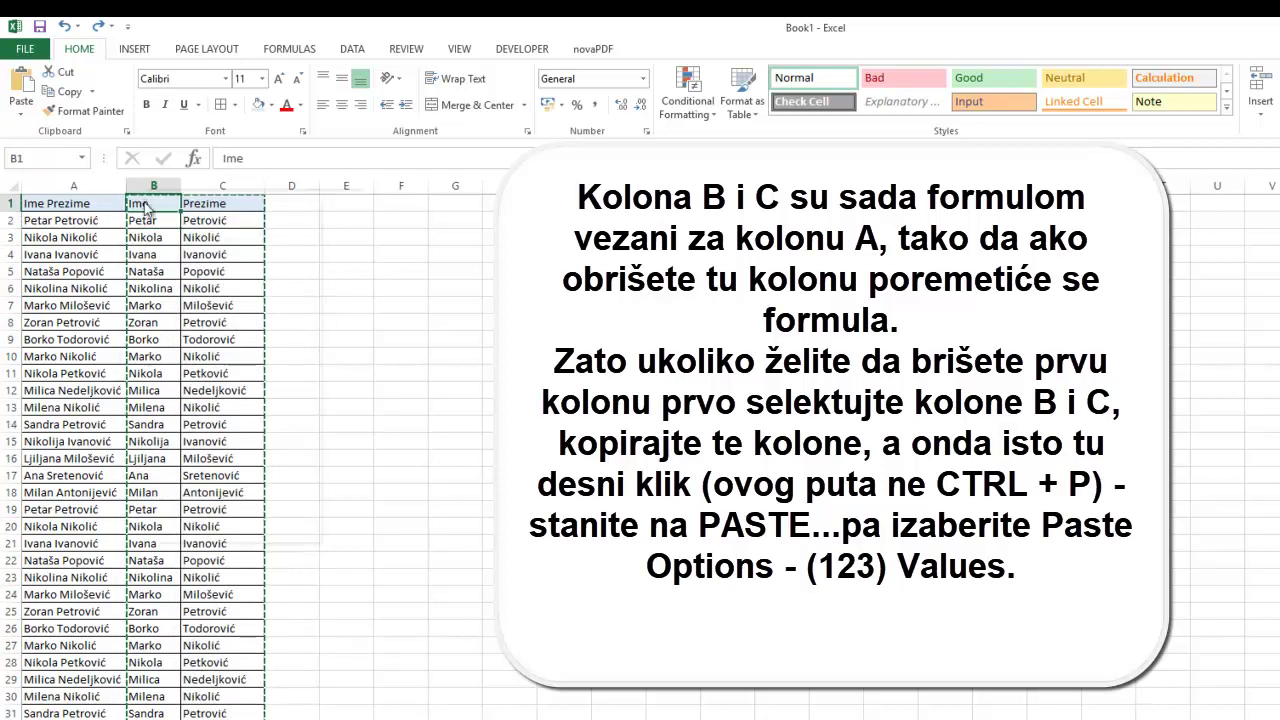
right_click(145, 202)
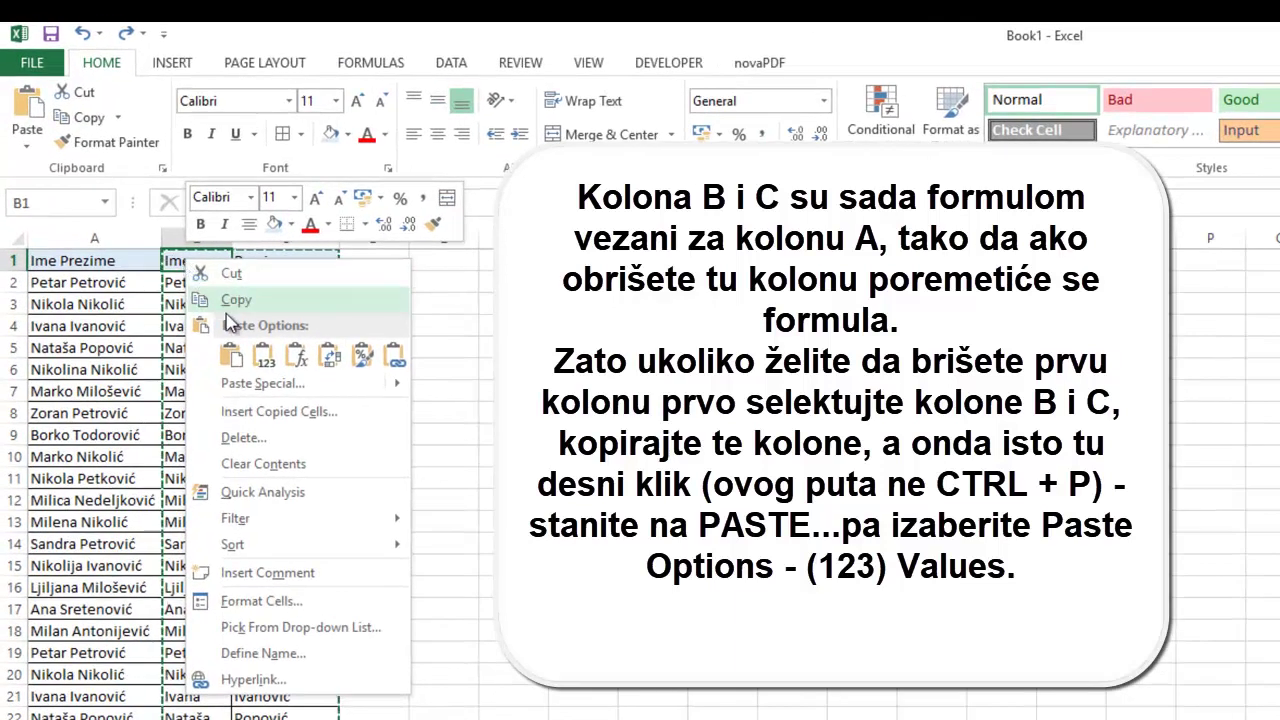
click(256, 345)
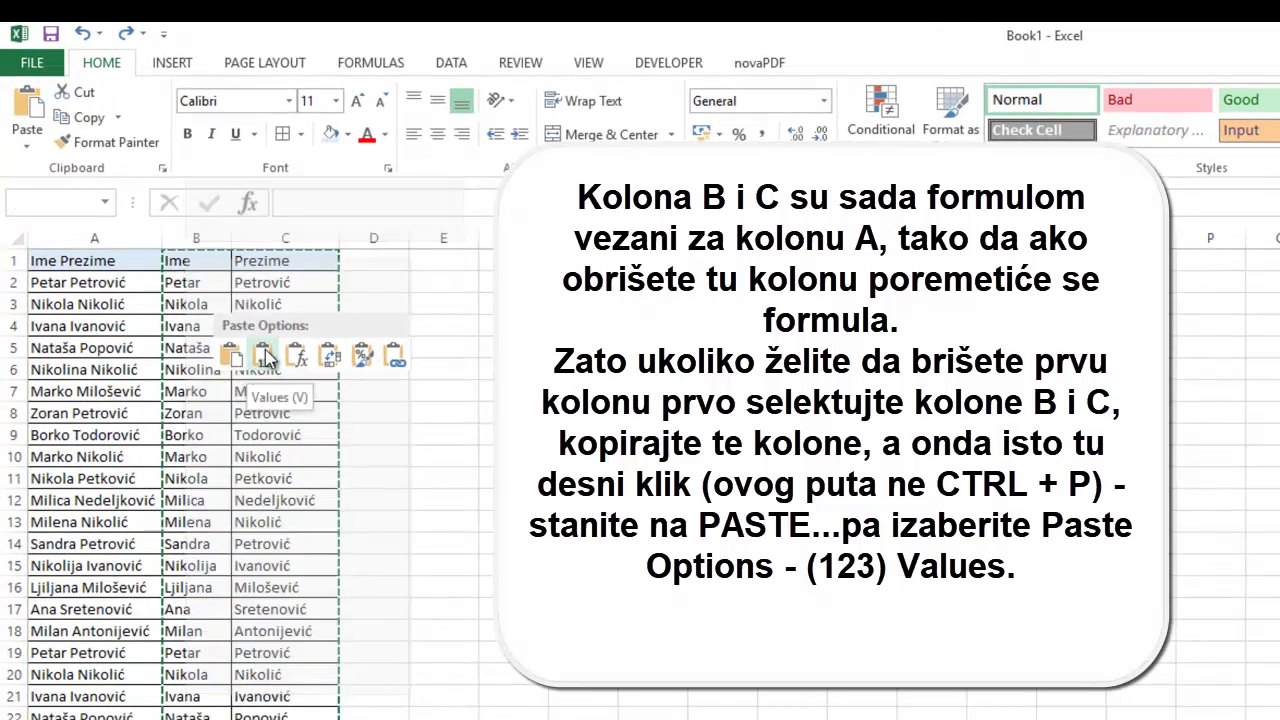
click(196, 283)
click(262, 287)
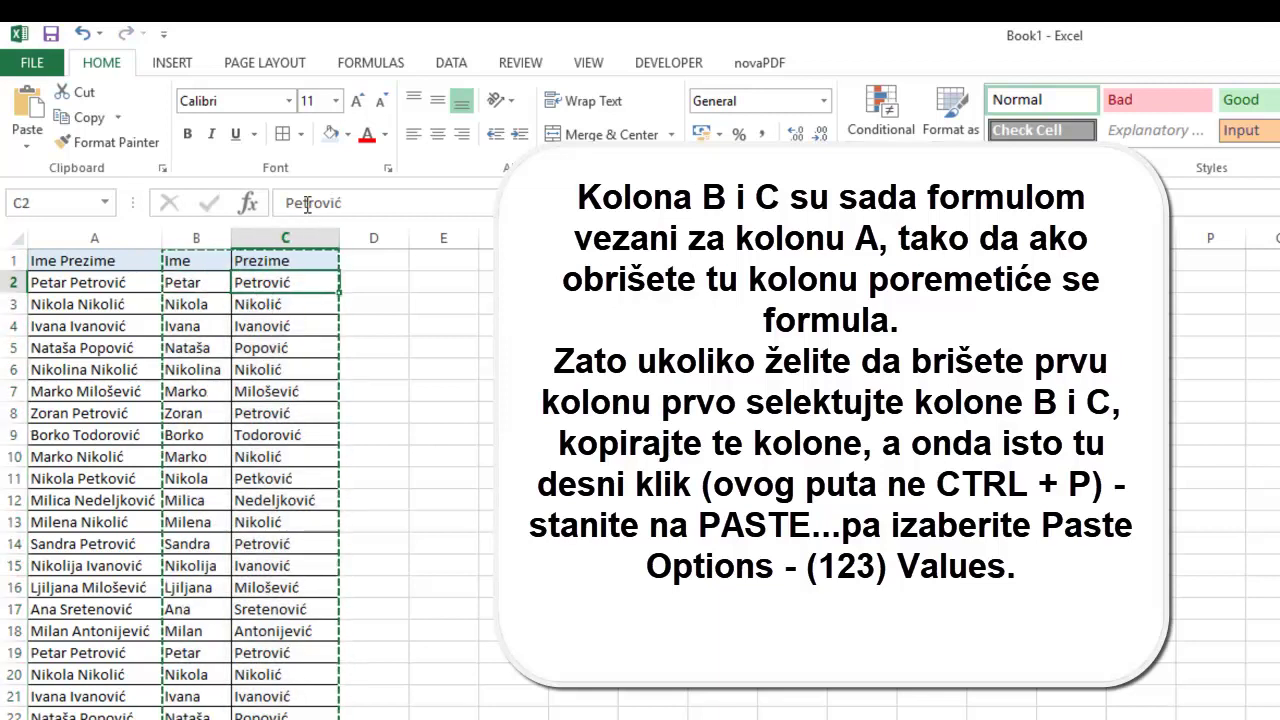
Delete column A with the full names, keeping the separate first-name and surname columns
click(120, 237)
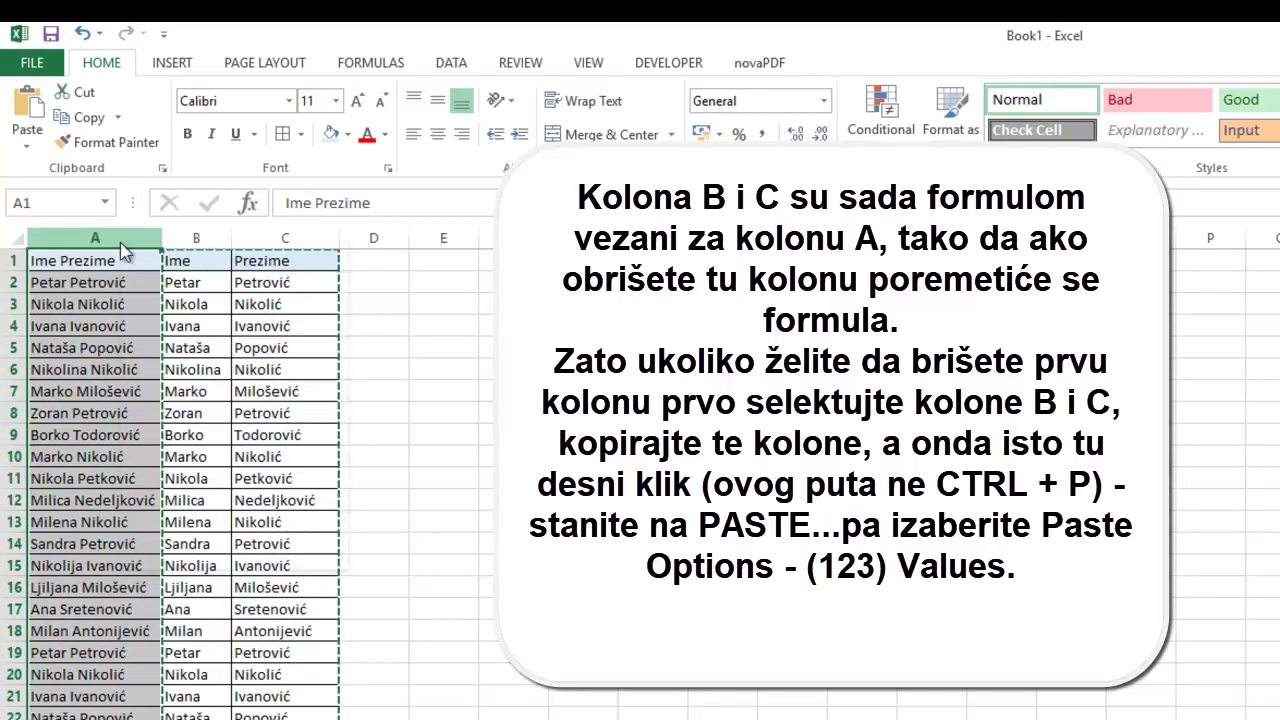
right_click(121, 239)
click(175, 420)
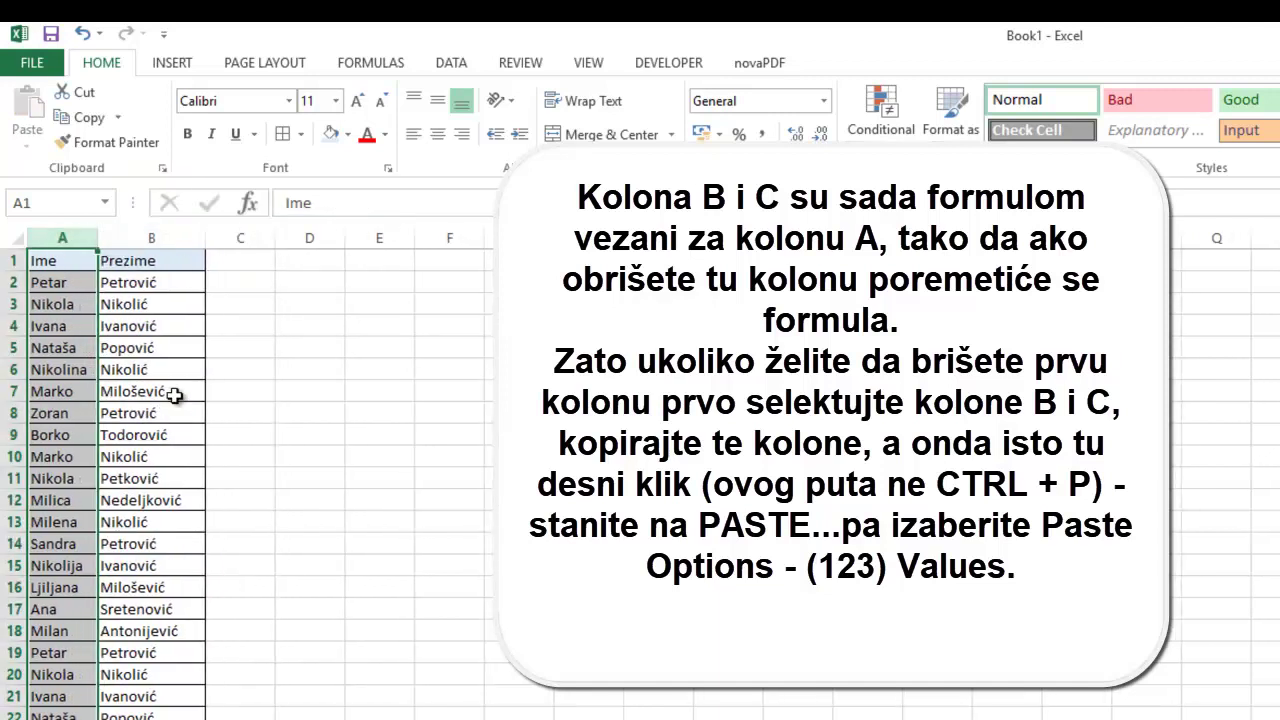
click(292, 305)
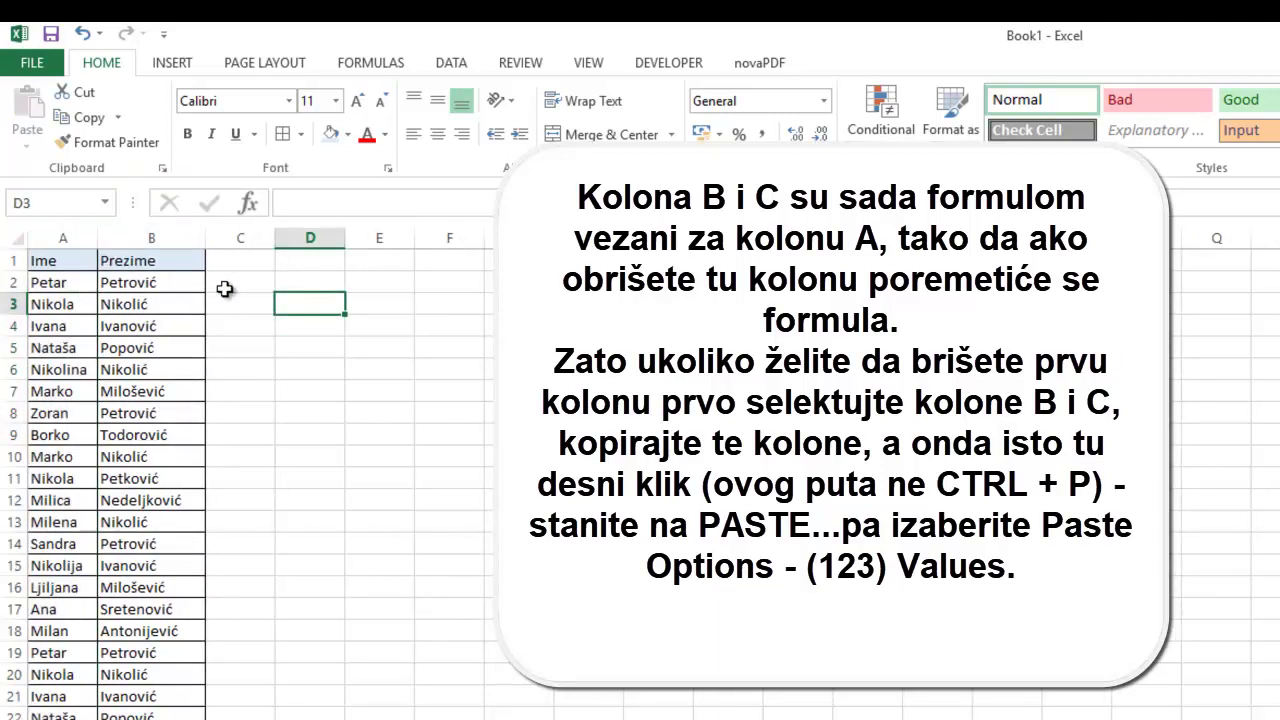